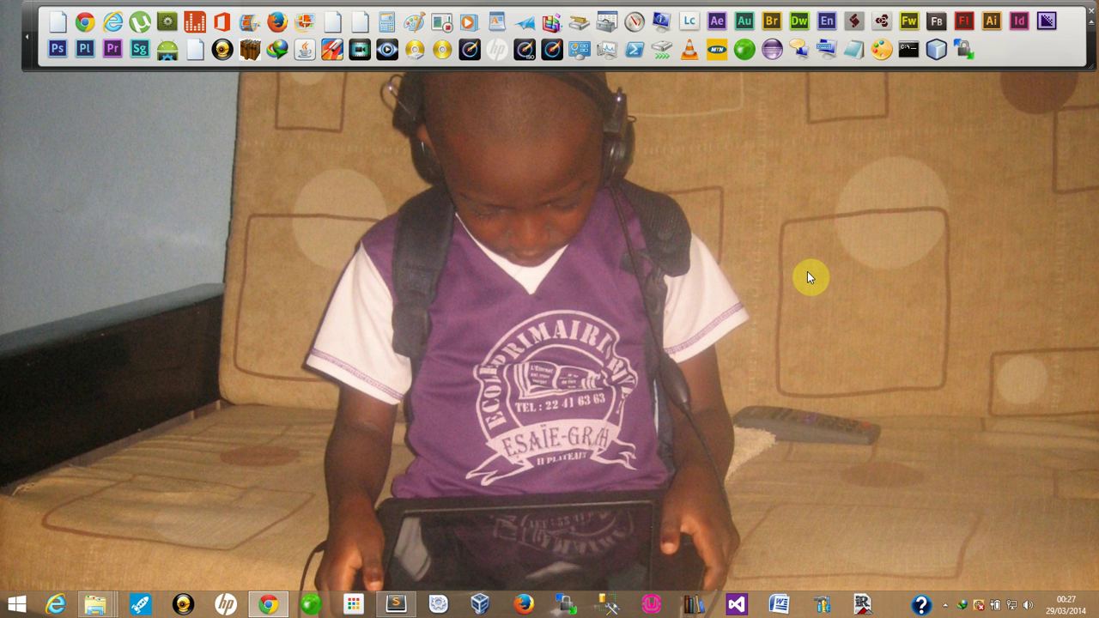
- Switch to Chrome and view the open TCPDF, FPDF, JasperReports Library and iReport-Designer pages
left_click(264, 606)
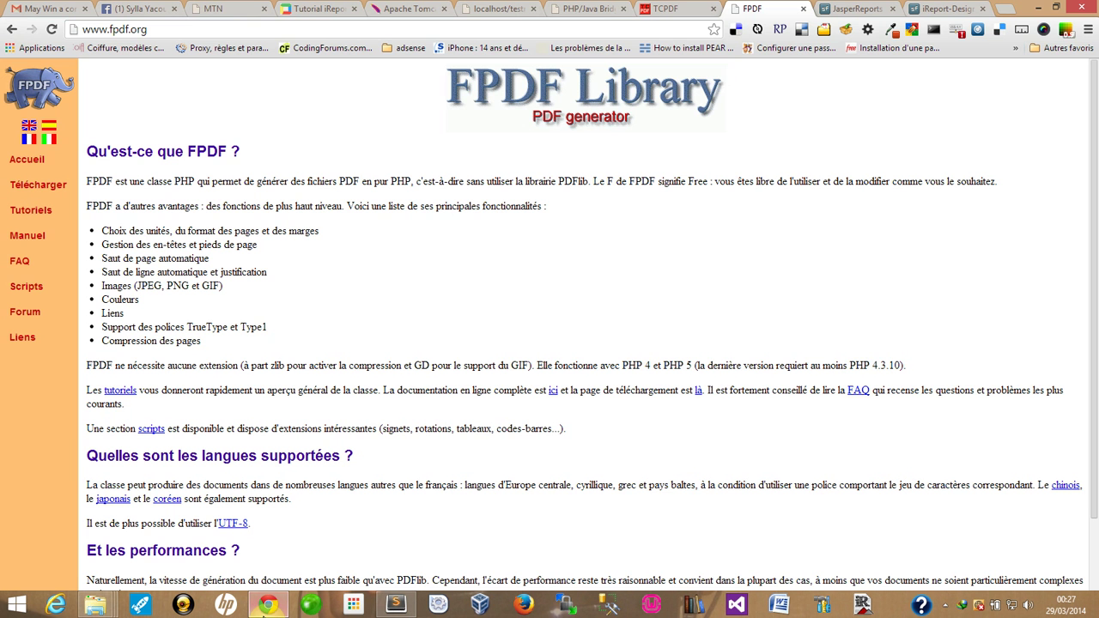
left_click(659, 10)
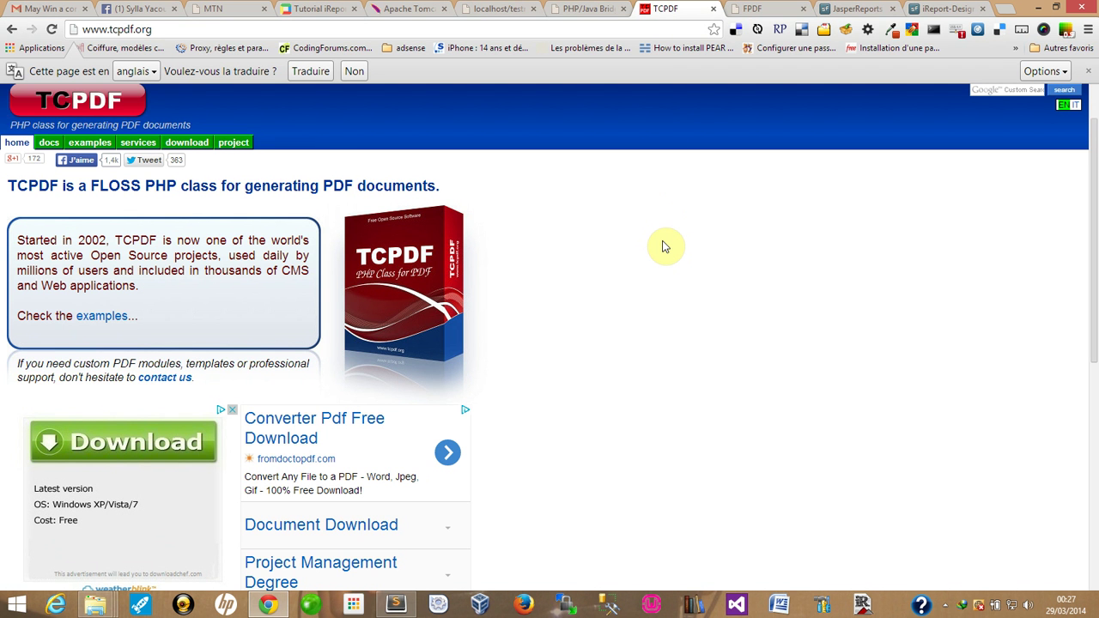
left_click(754, 10)
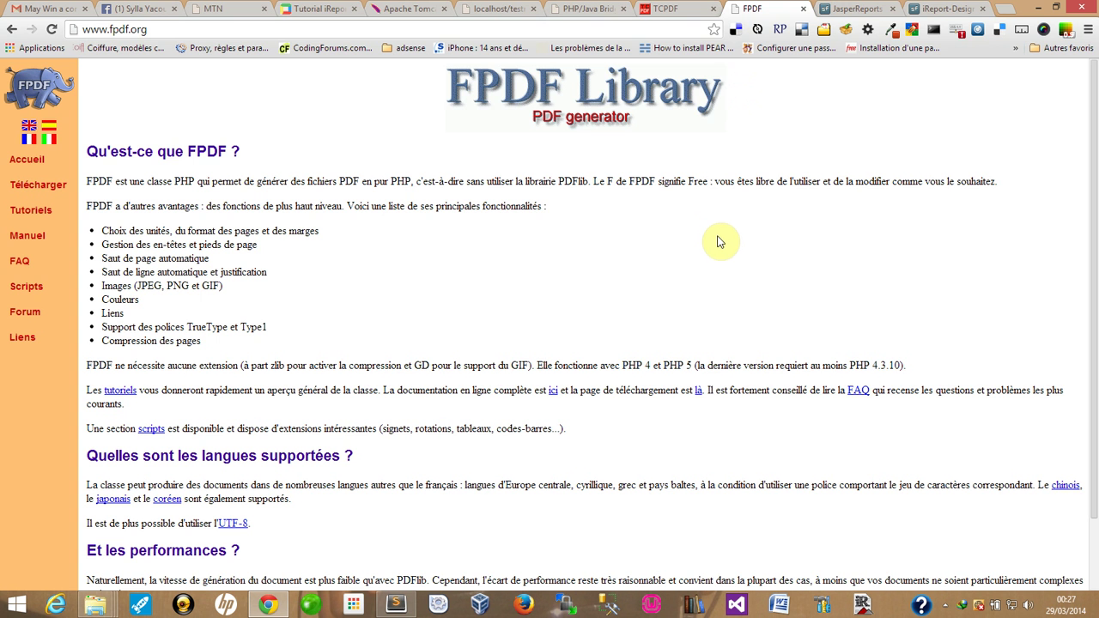
left_click(847, 10)
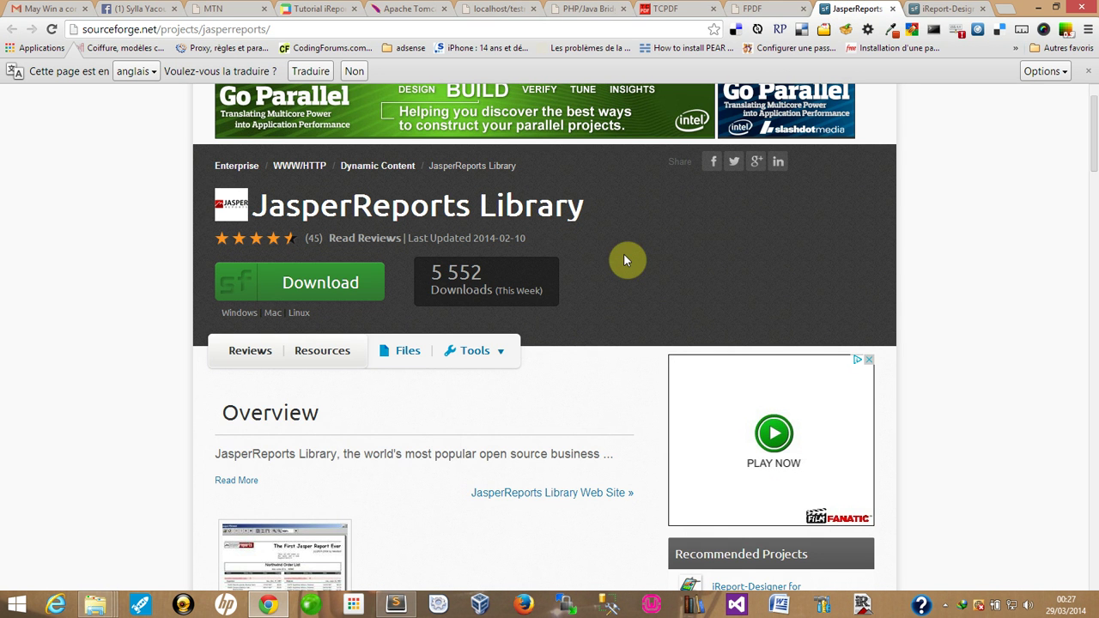
left_click(949, 11)
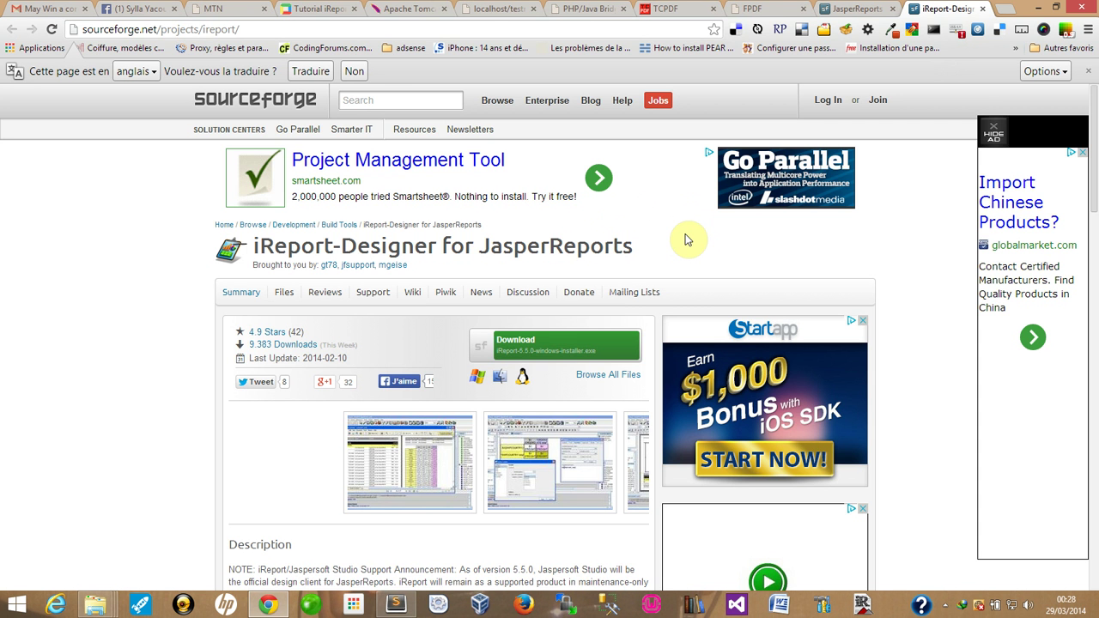
- View the PHP/Java Bridge home page with its architecture diagram, and the Apache Tomcat site
left_click(569, 9)
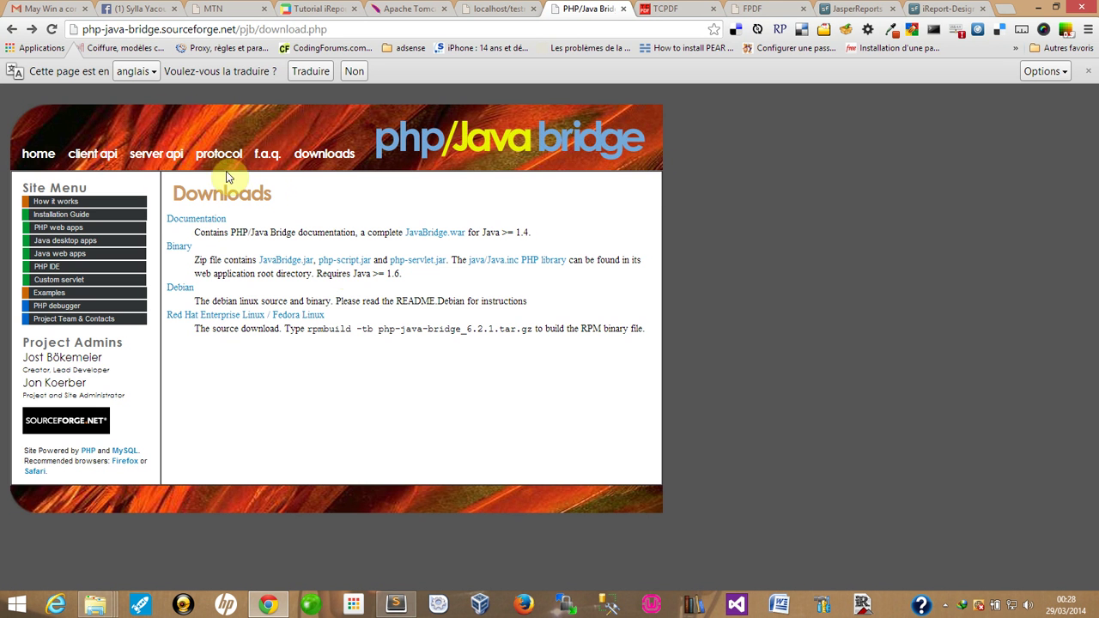
left_click(38, 153)
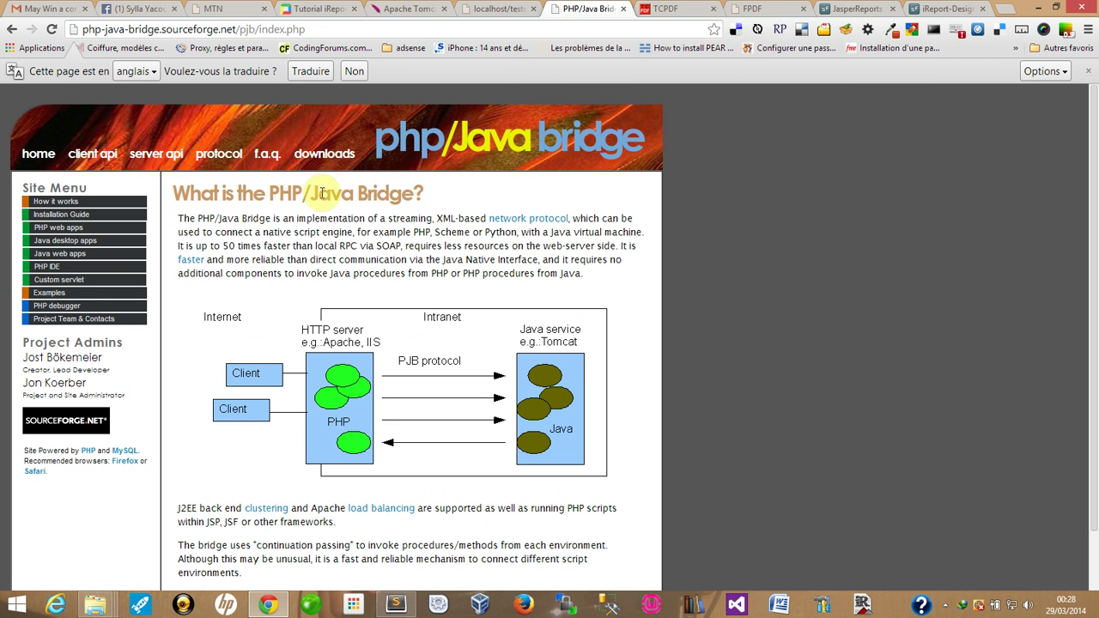
left_click_drag(311, 193, 412, 195)
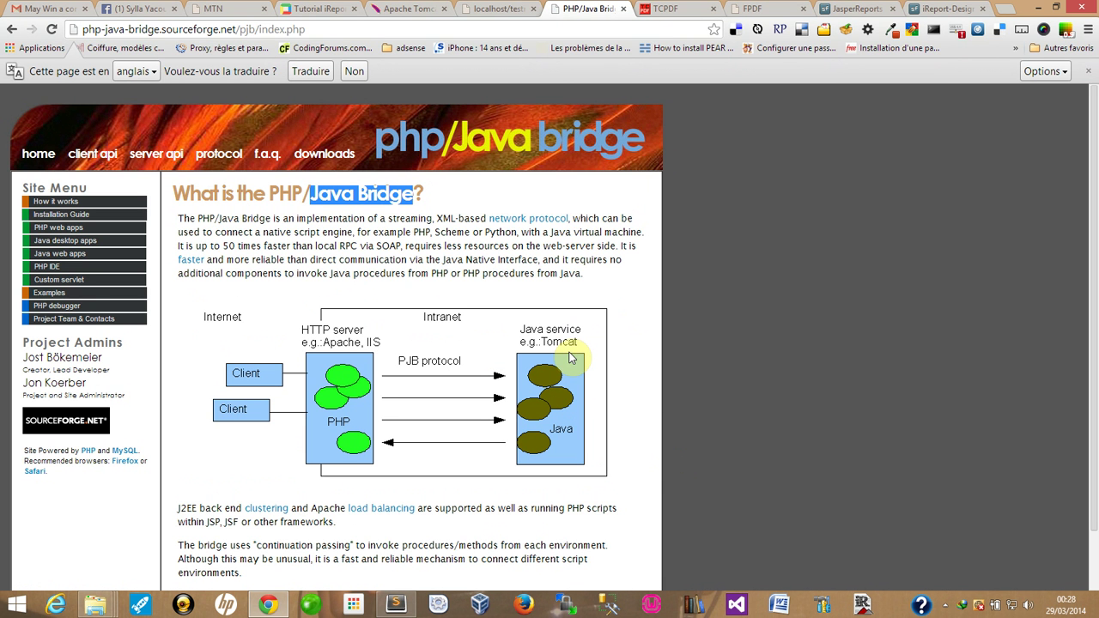
left_click(420, 11)
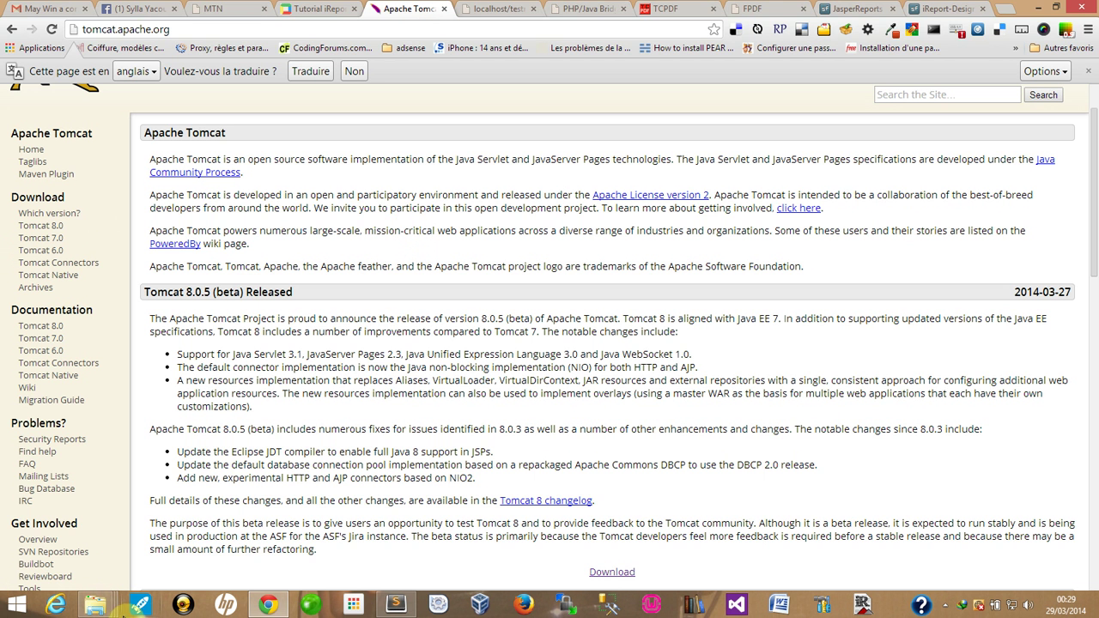
- Switch to the reports folder in File Explorer and point out the iReport-5.5.0, jasperreports-5.5.0 and php-java-bridge_6.2.1_documentation folders
mouse_move(99, 613)
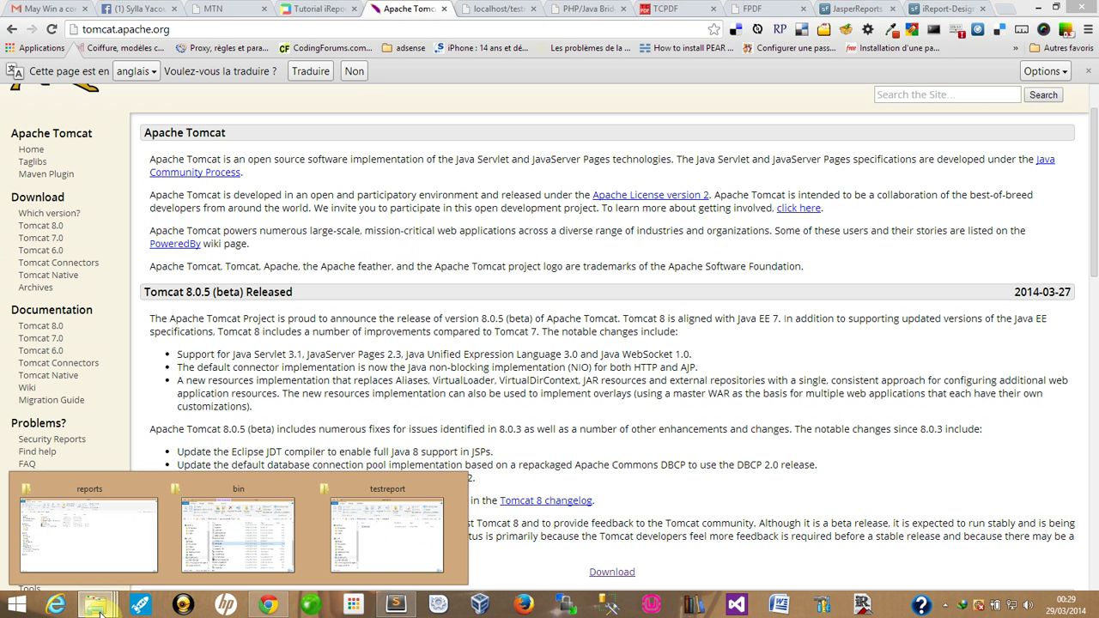
left_click(102, 550)
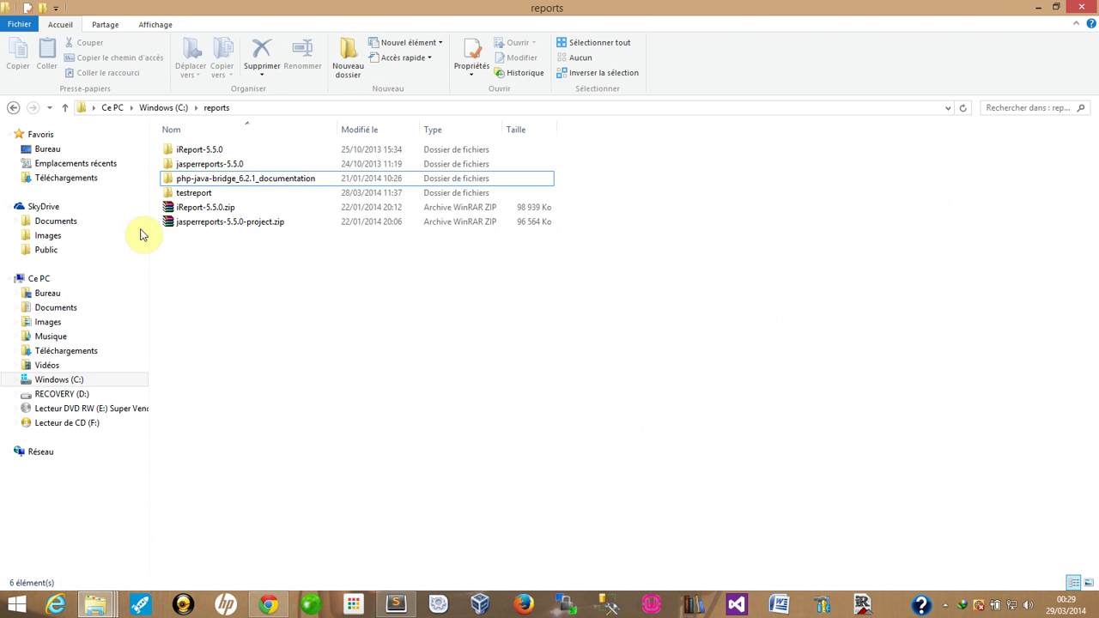
left_click(199, 152)
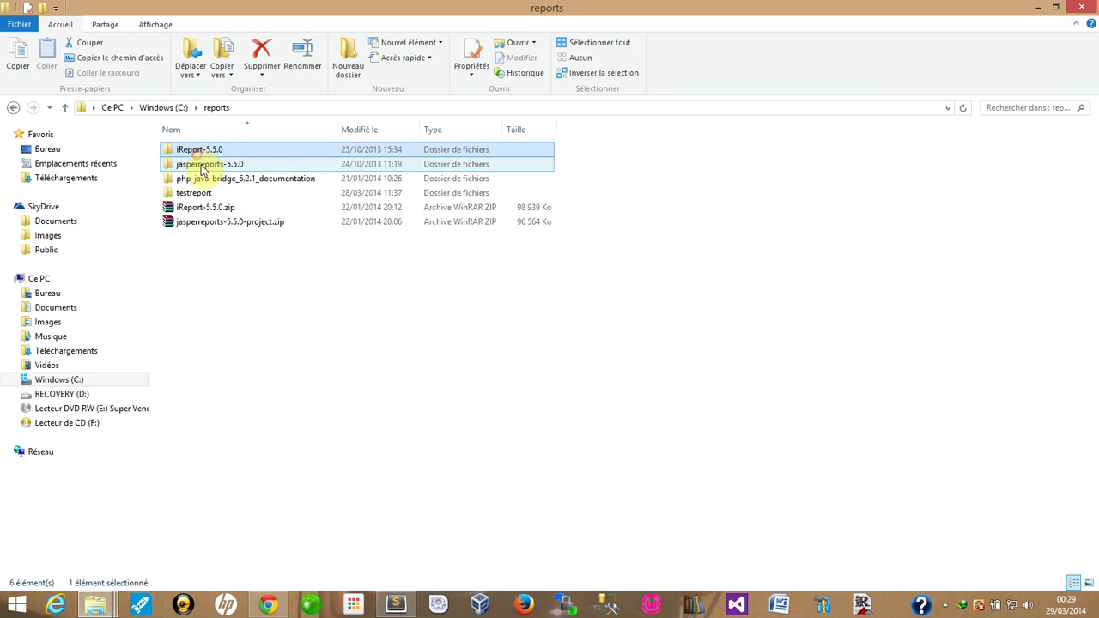
left_click(275, 164)
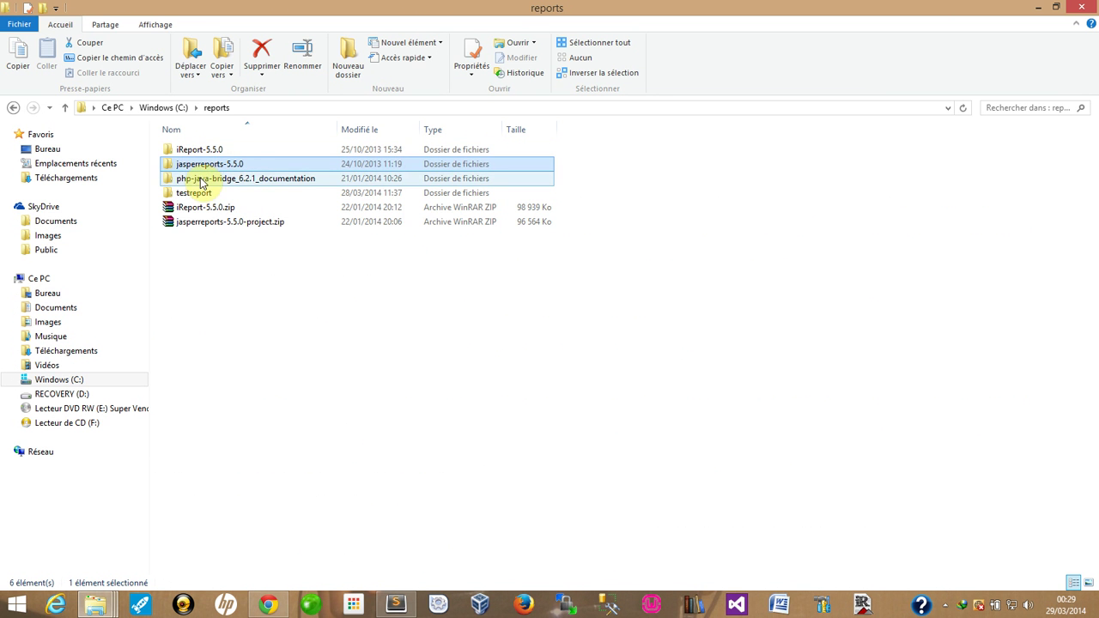
left_click(205, 182)
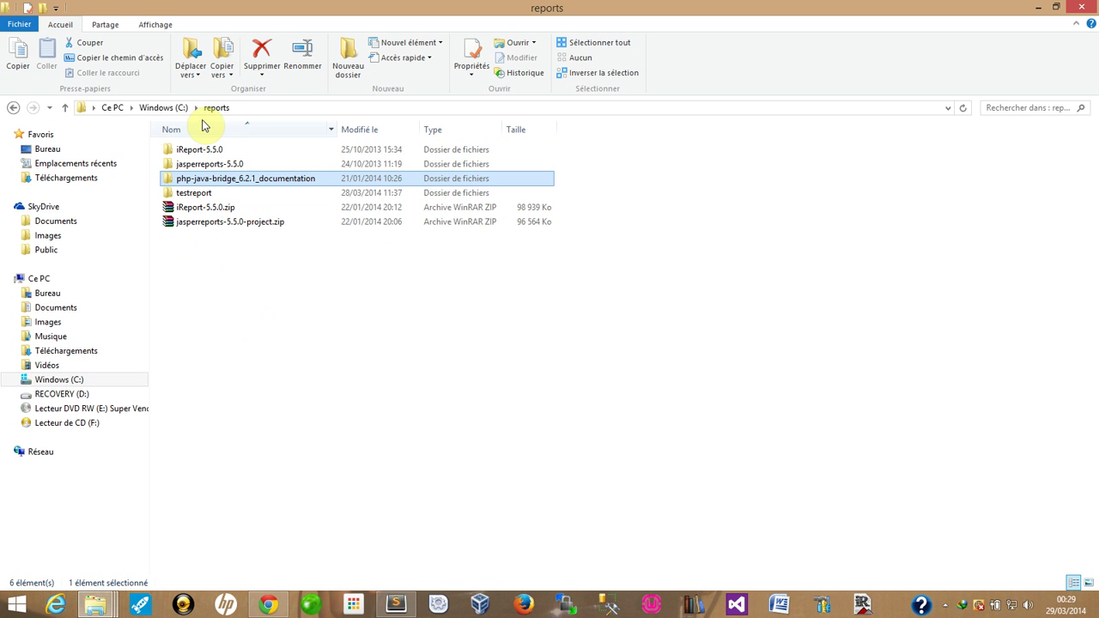
- Copy the JavaBridge.war file from the php-java-bridge_6.2.1_documentation folder
double_click(254, 182)
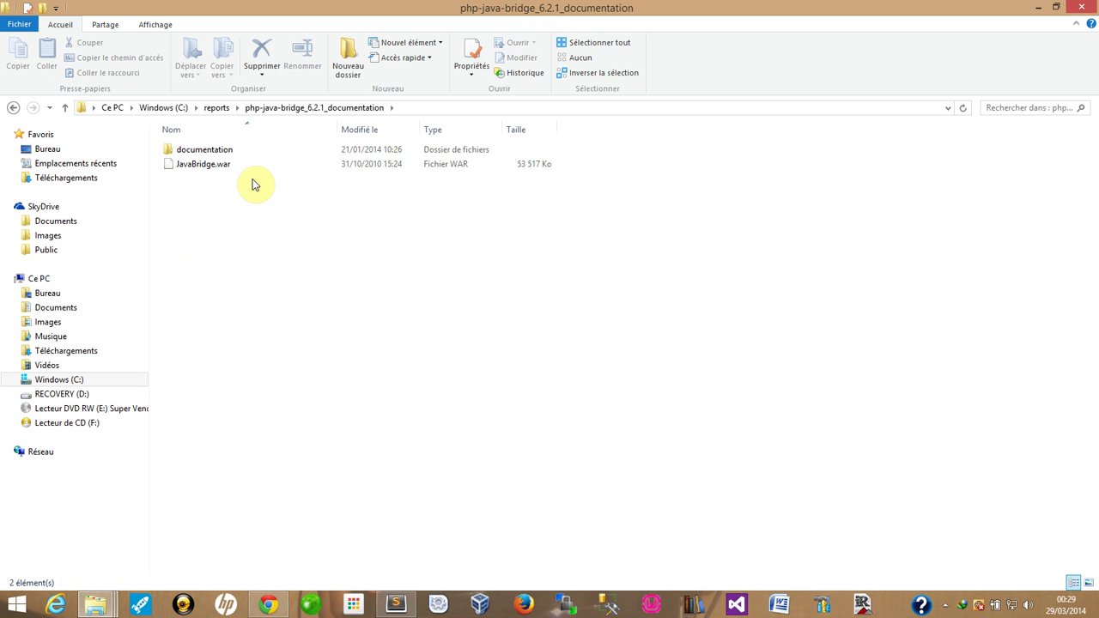
left_click(199, 168)
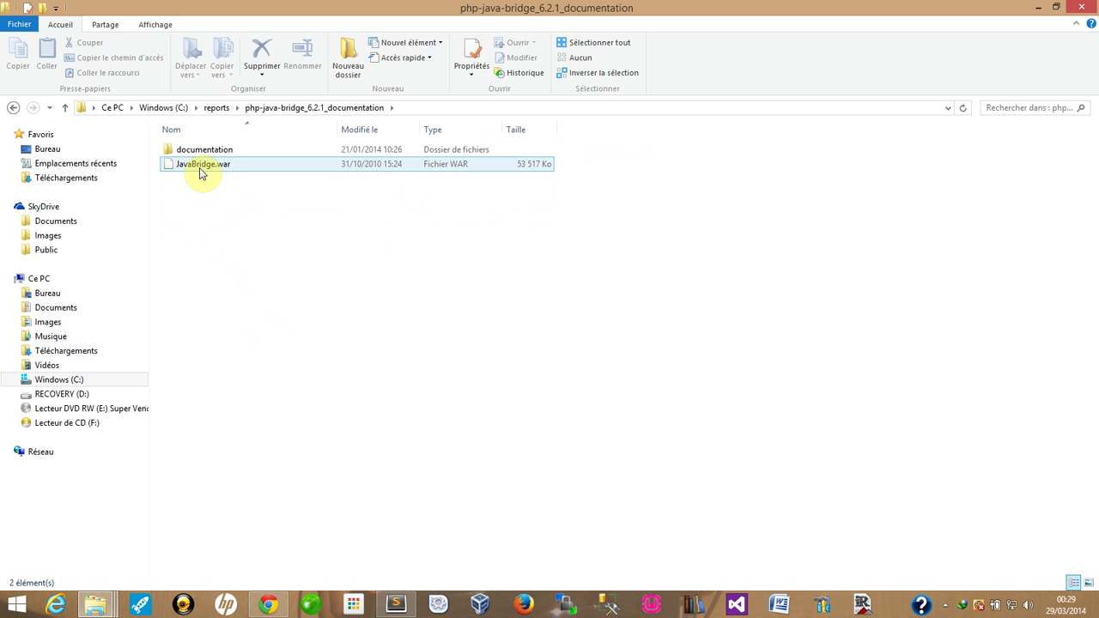
left_click(199, 168)
right_click(200, 168)
left_click(233, 463)
- Start the Tomcat server by running startup.bat from the bin folder of apache-tomcat-7.0.52
left_click(87, 609)
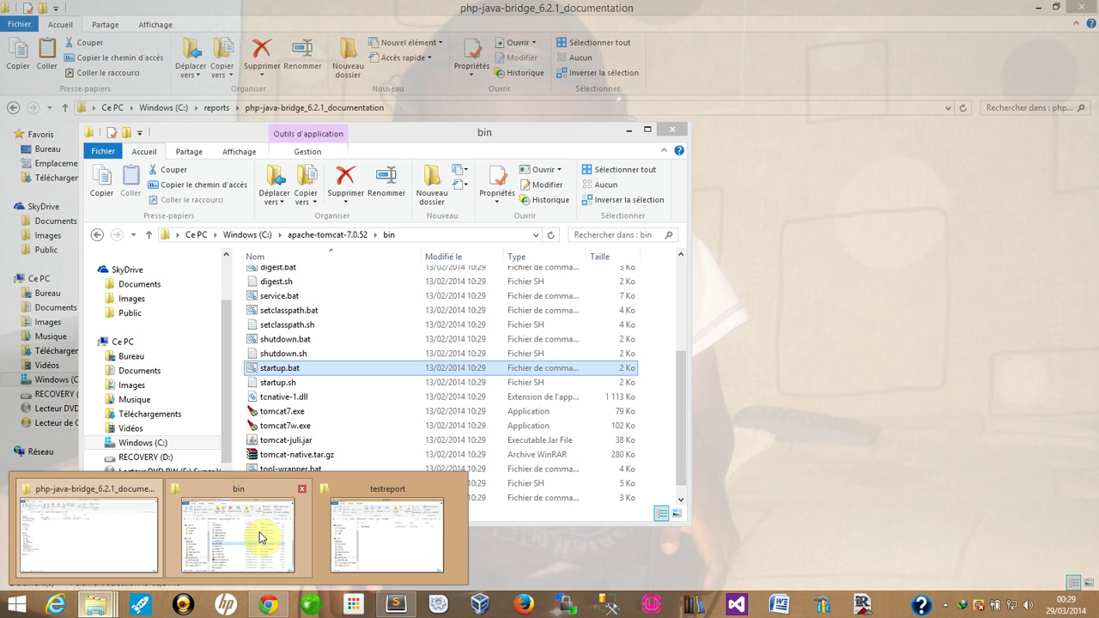
left_click(258, 533)
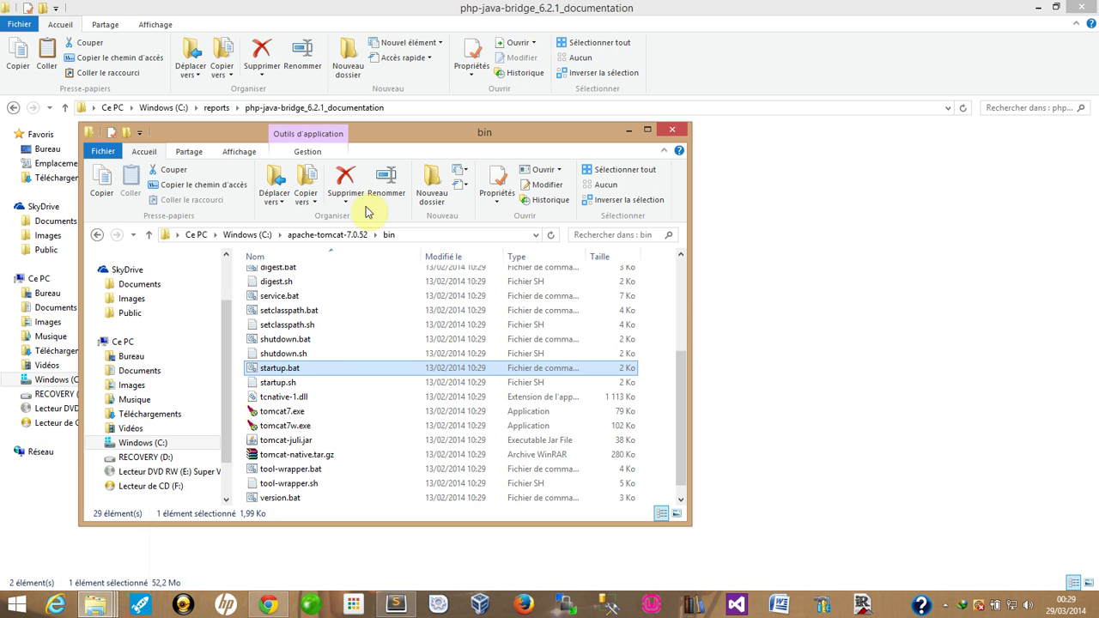
left_click(301, 234)
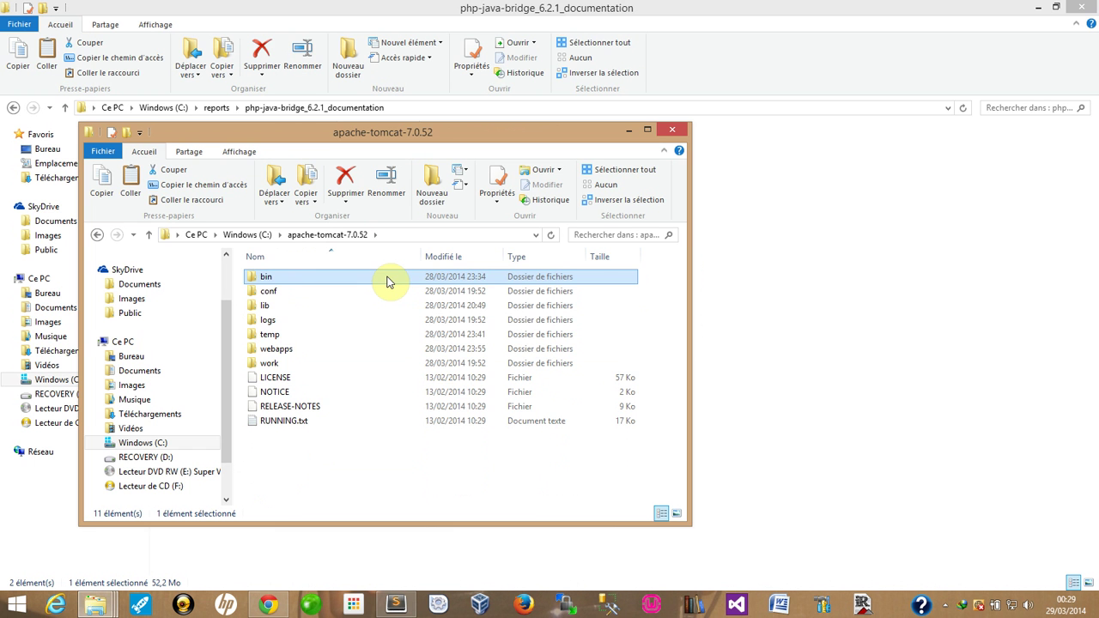
left_click_drag(386, 284, 268, 279)
double_click(268, 278)
scroll(335, 421, "down", 1)
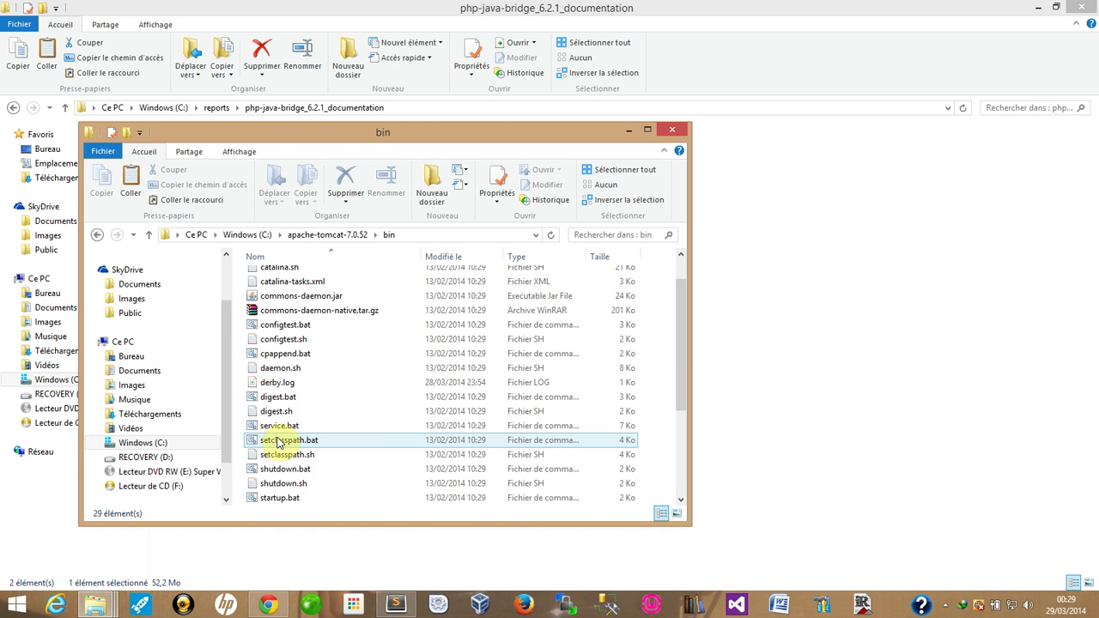
left_click(287, 503)
double_click(287, 503)
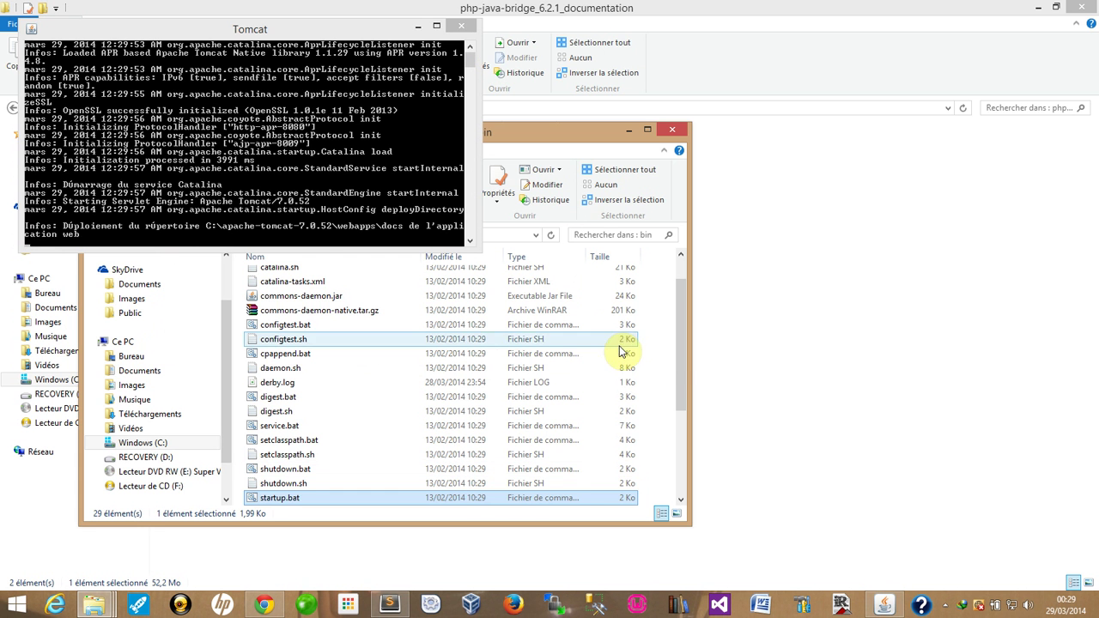
- Open tomcat-users.xml from the conf folder of apache-tomcat-7.0.52 in Sublime Text
left_click_drag(679, 351, 690, 295)
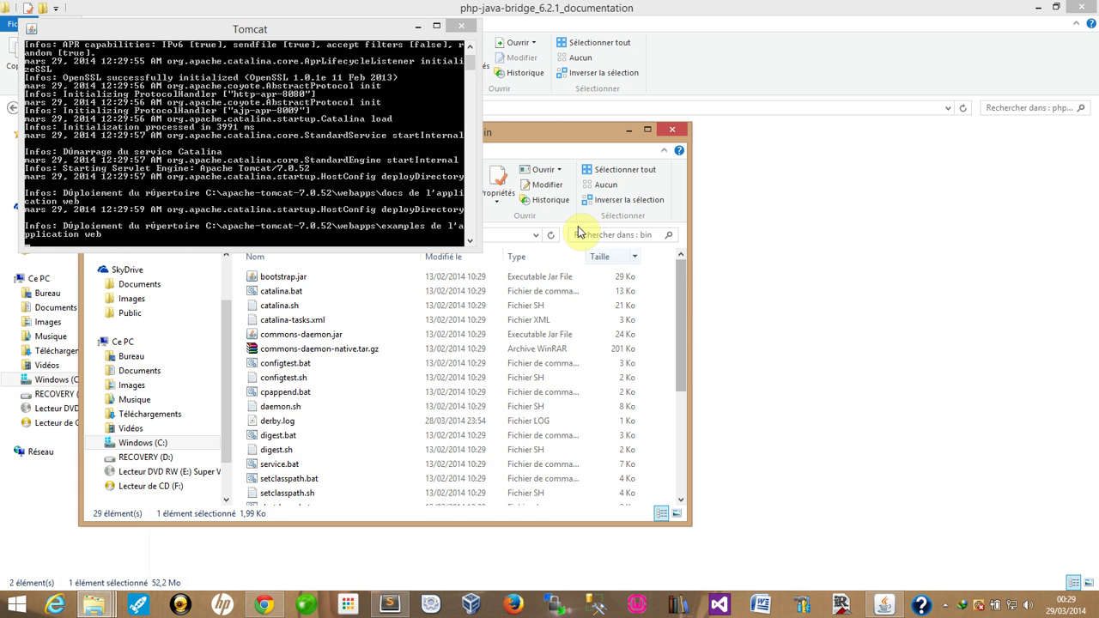
left_click(596, 136)
left_click(304, 238)
double_click(265, 292)
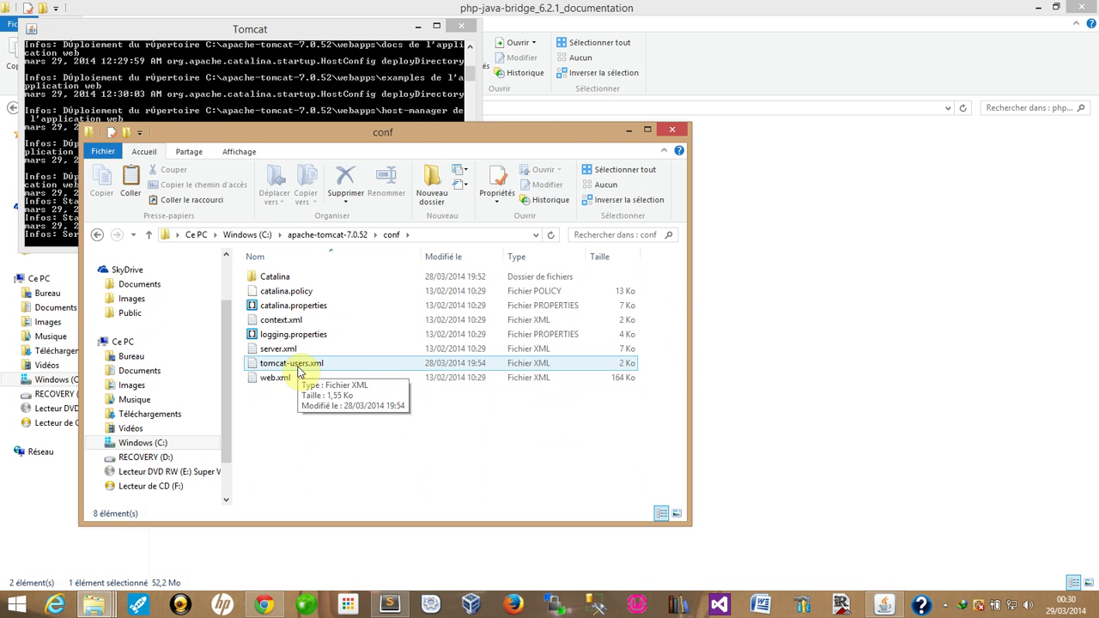
right_click(299, 369)
left_click(384, 228)
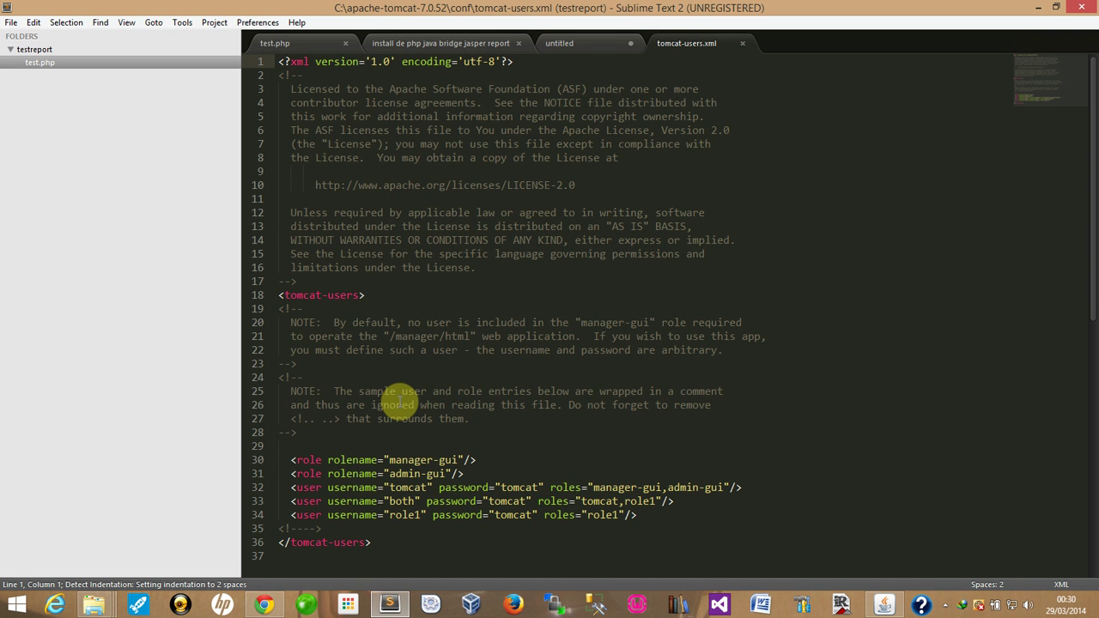
- Review the manager-gui and admin-gui roles and the user entries in tomcat-users.xml, and check the Tomcat console for server startup
left_click(399, 377)
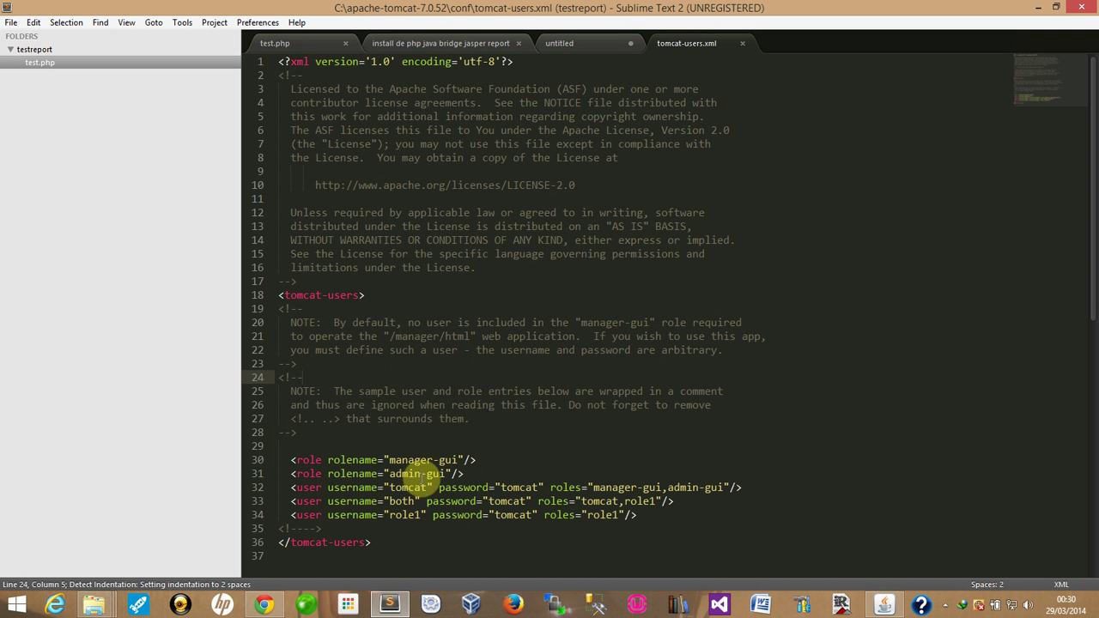
double_click(421, 460)
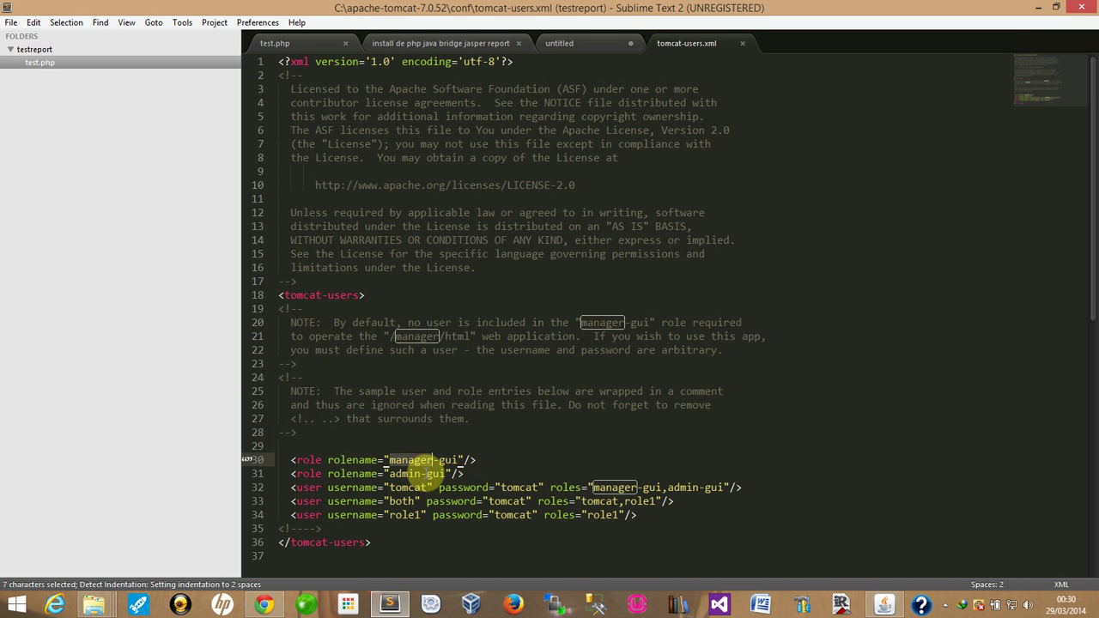
double_click(410, 474)
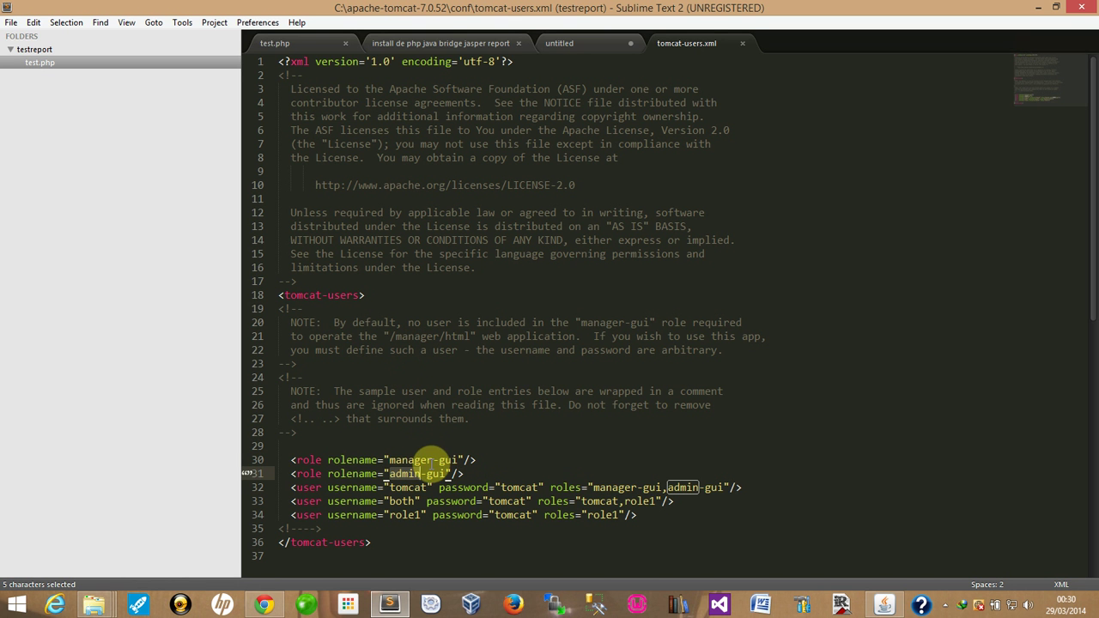
double_click(439, 474)
left_click_drag(744, 487, 640, 515)
left_click(700, 409)
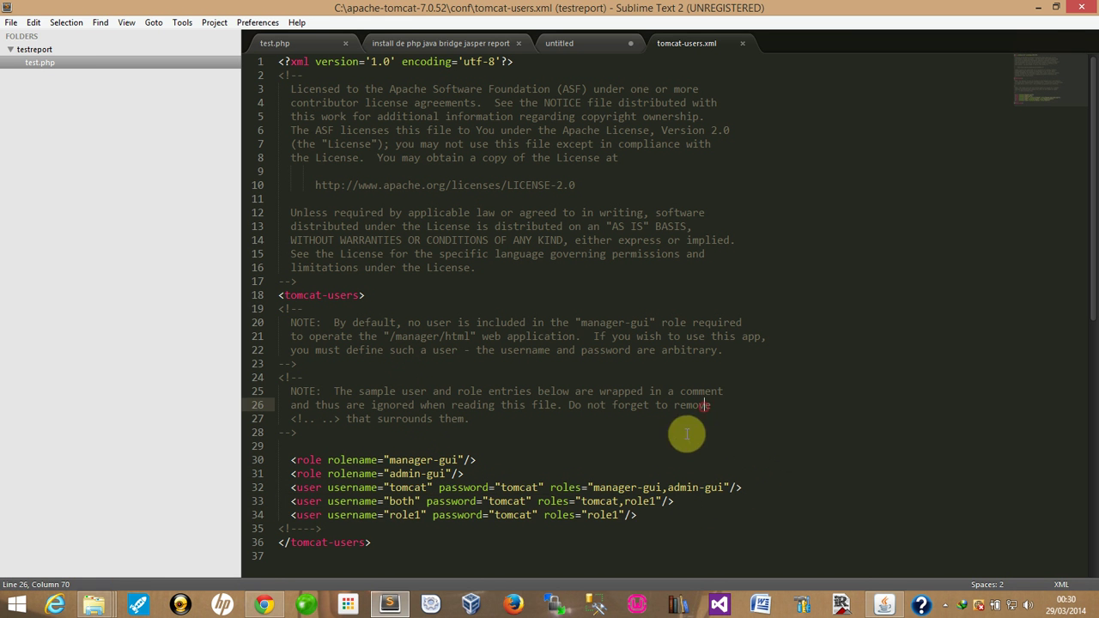
left_click(1039, 9)
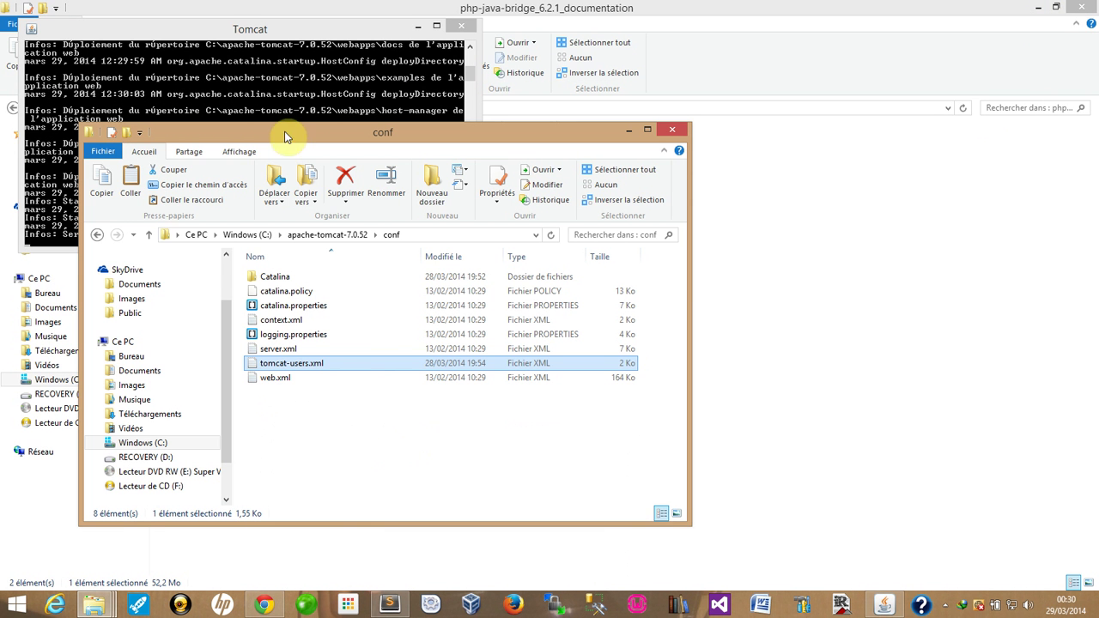
left_click(252, 84)
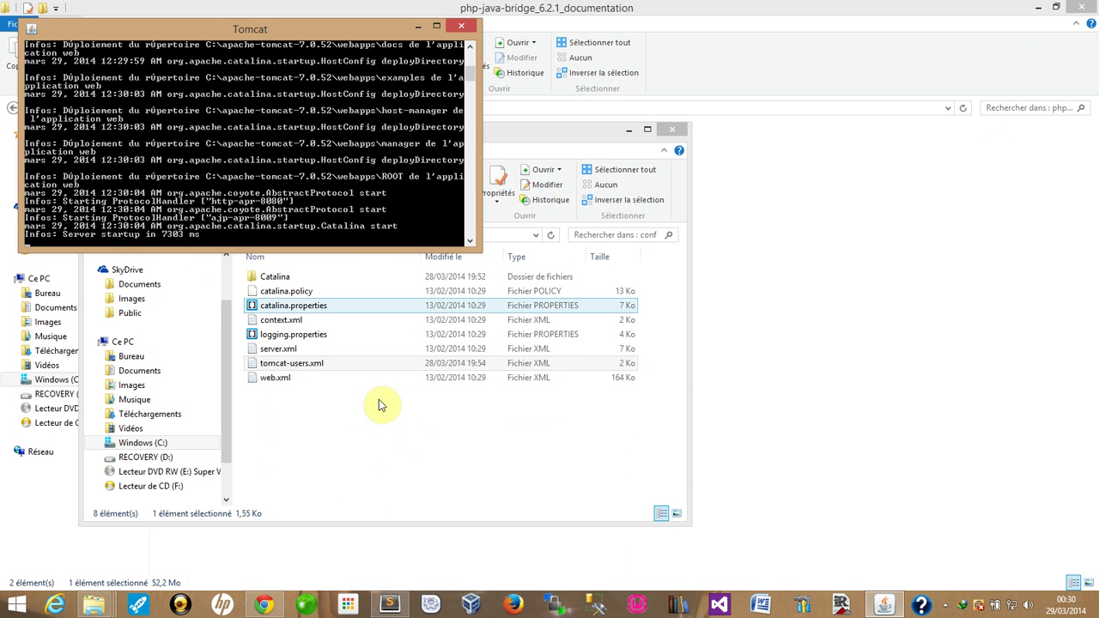
- Open the Tomcat web application manager at localhost:8080/manager/html in a new Chrome tab
left_click(264, 605)
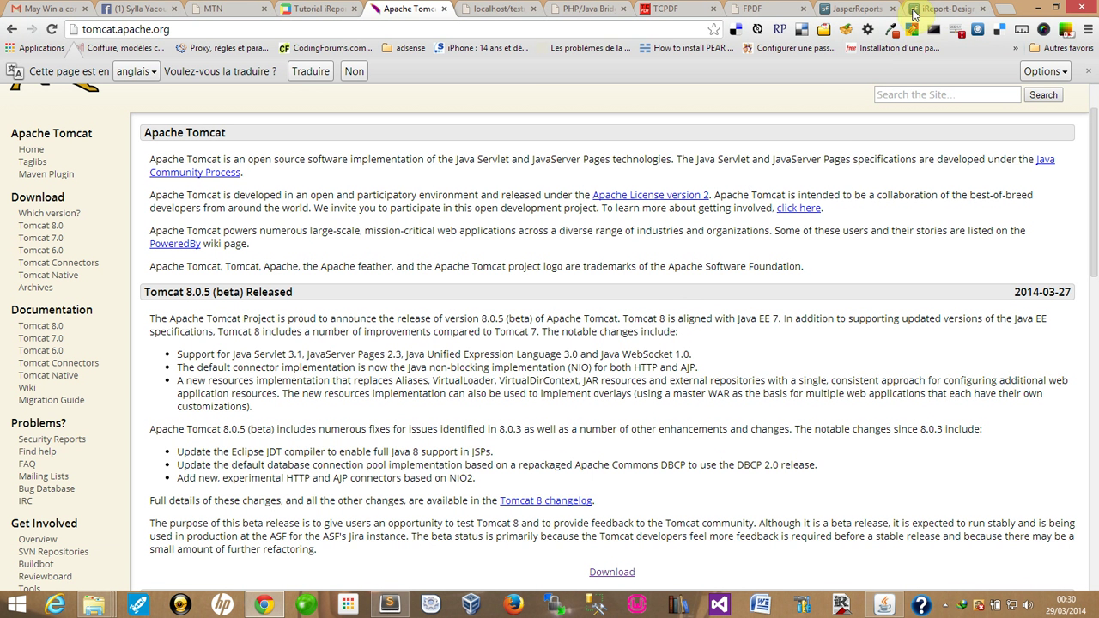
left_click(1006, 9)
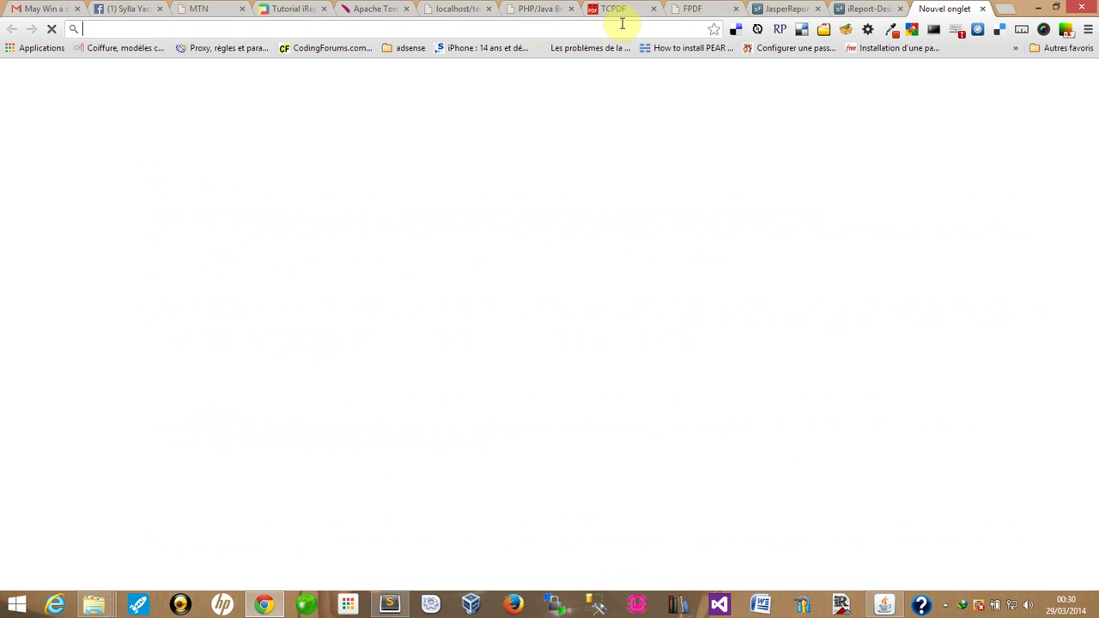
type("lo")
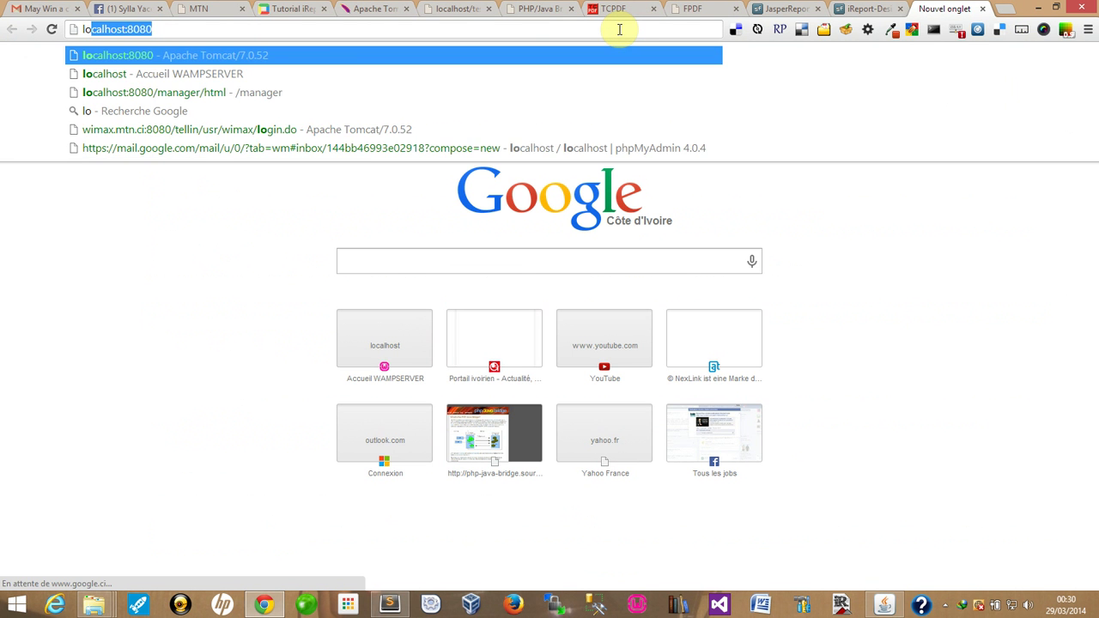
key("End")
key("Return")
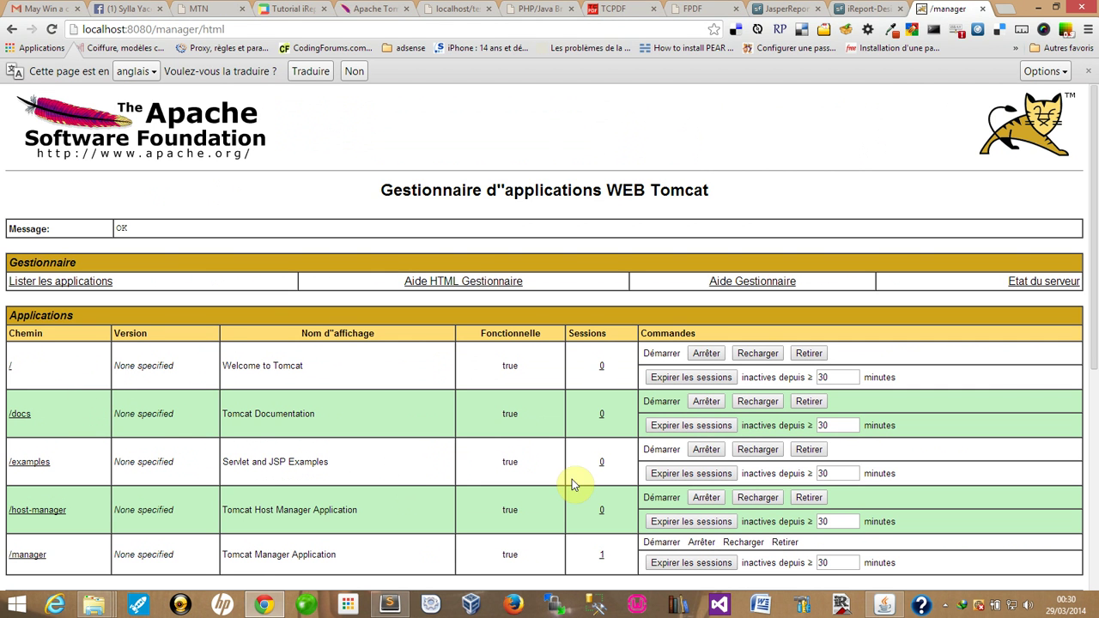
- Locate JavaBridge.war in the php-java-bridge_6.2.1_documentation folder, and go up to the reports folder
mouse_move(104, 603)
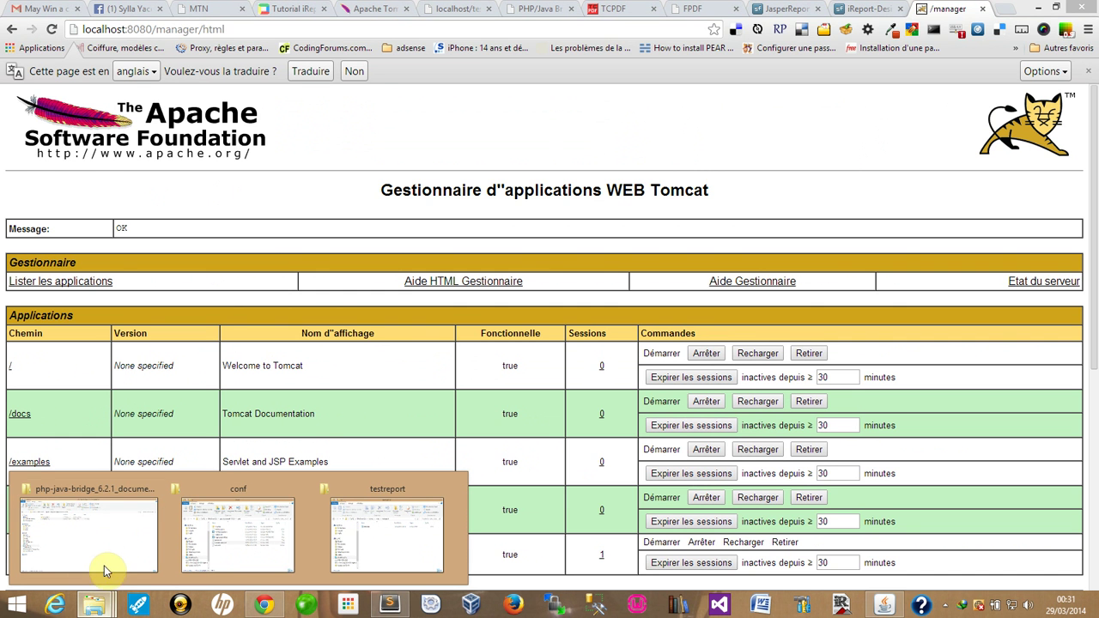
left_click(97, 539)
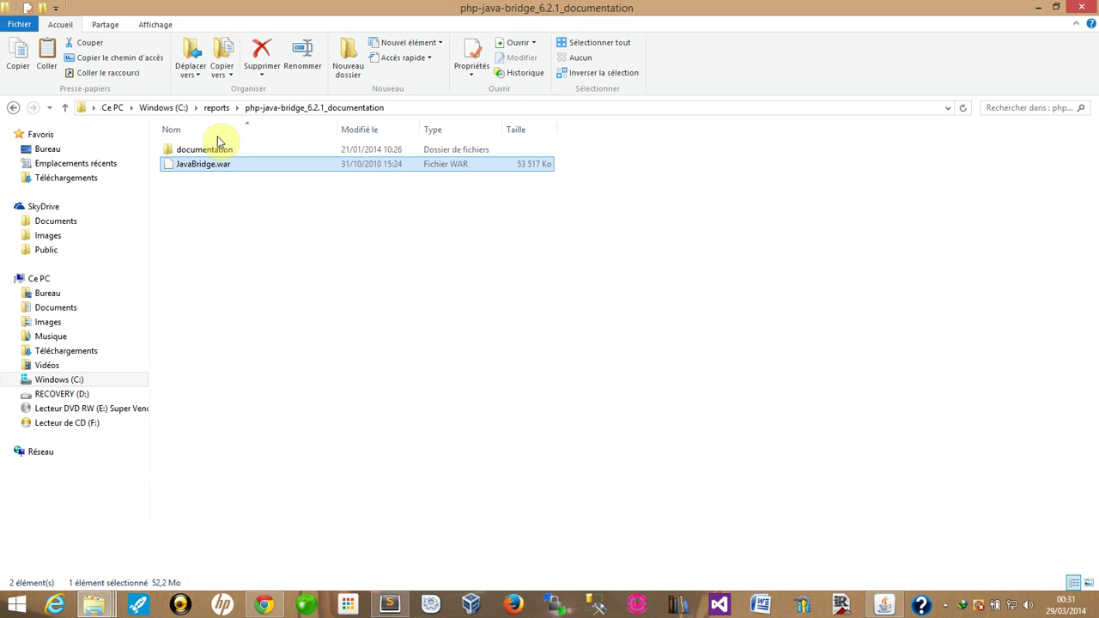
left_click(219, 108)
left_click(340, 364)
- Switch to Chrome and find the JavaBridge.war link on the PHP/Java Bridge downloads page
left_click(265, 604)
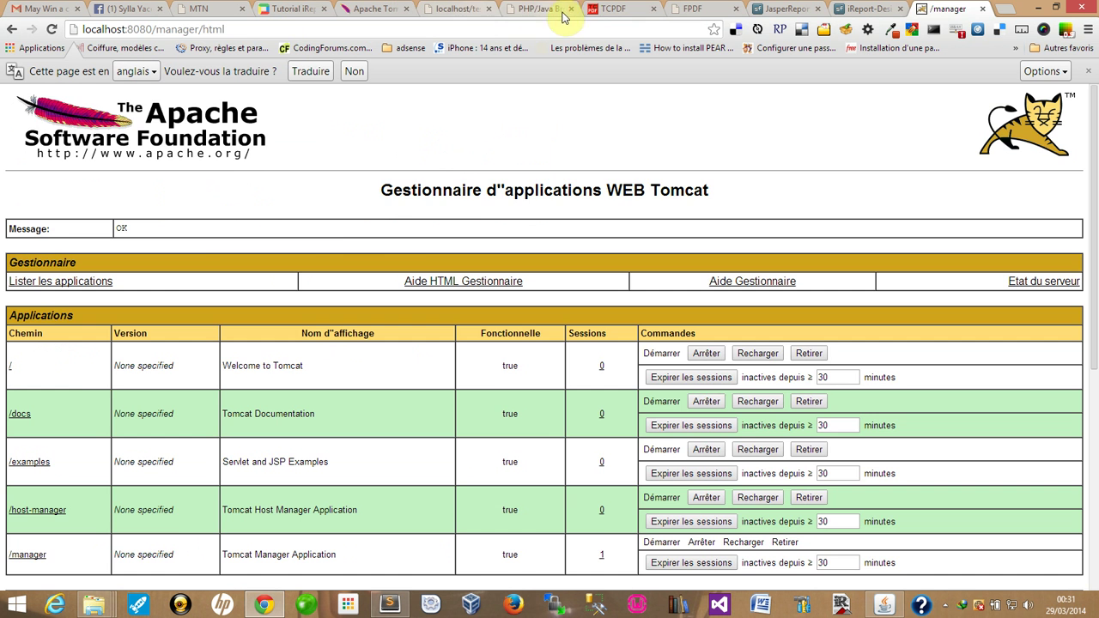
left_click(528, 9)
left_click(326, 153)
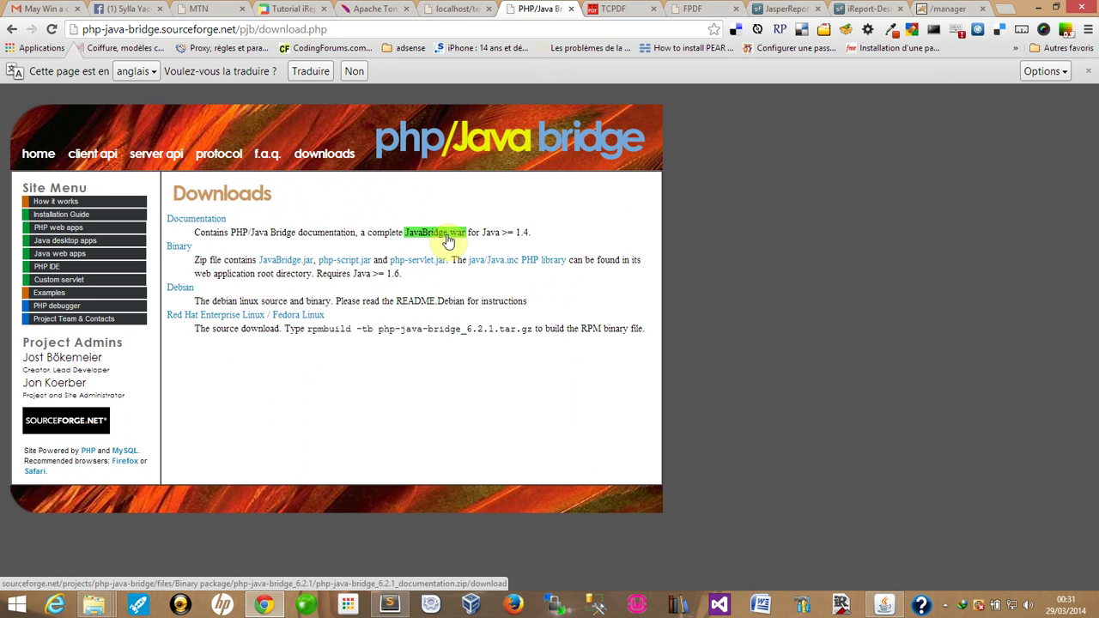
- Copy JavaBridge.war from the php-java-bridge_6.2.1_documentation folder inside reports in File Explorer
mouse_move(96, 604)
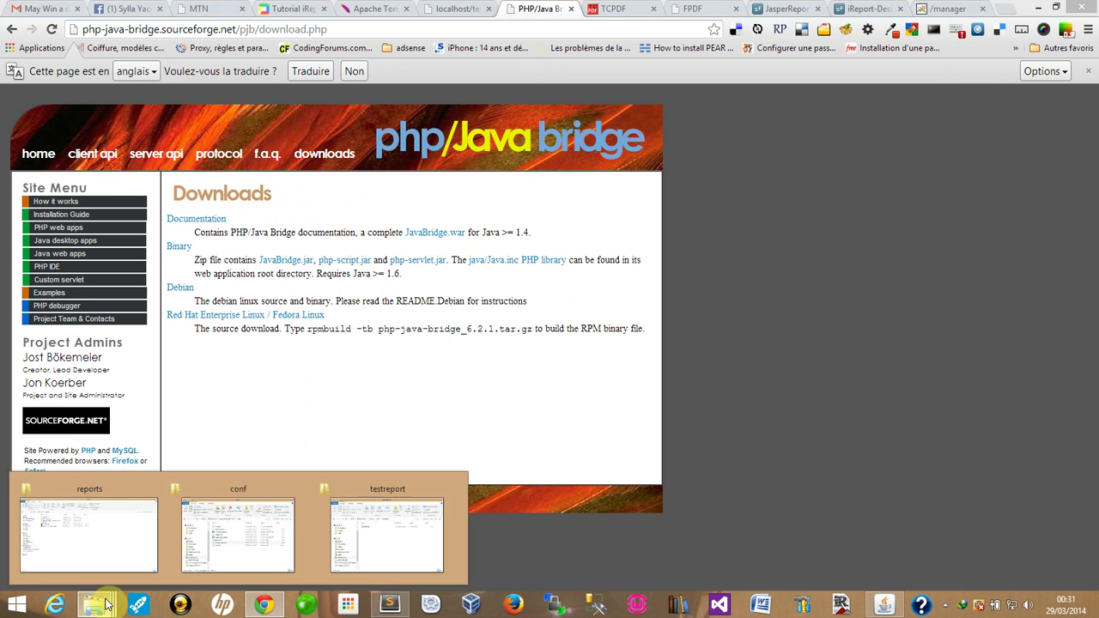
left_click(74, 532)
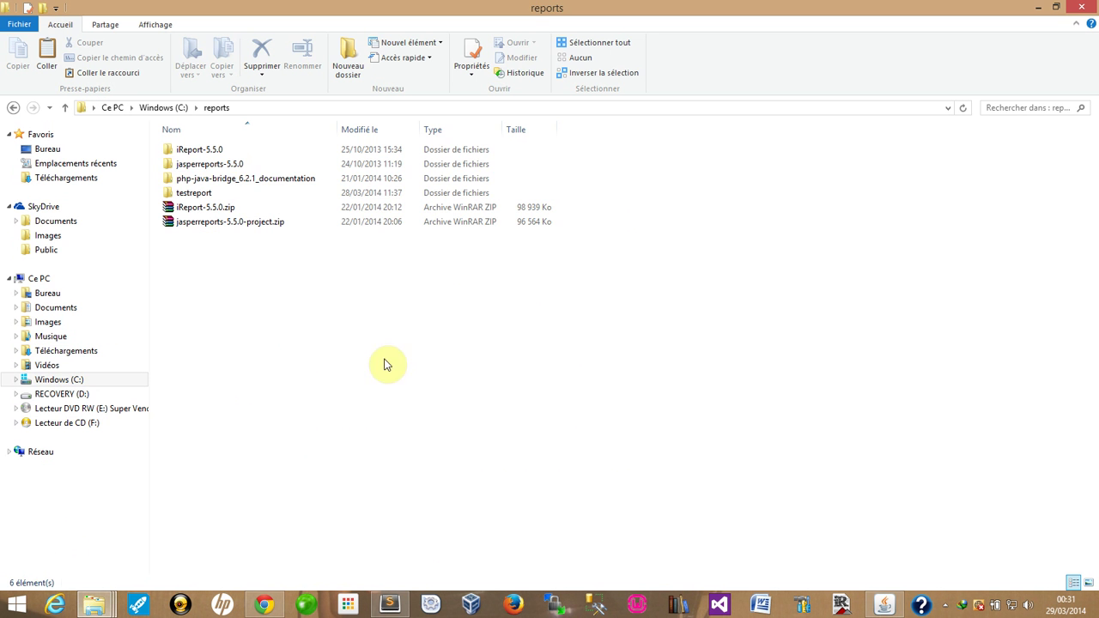
double_click(232, 181)
left_click(209, 172)
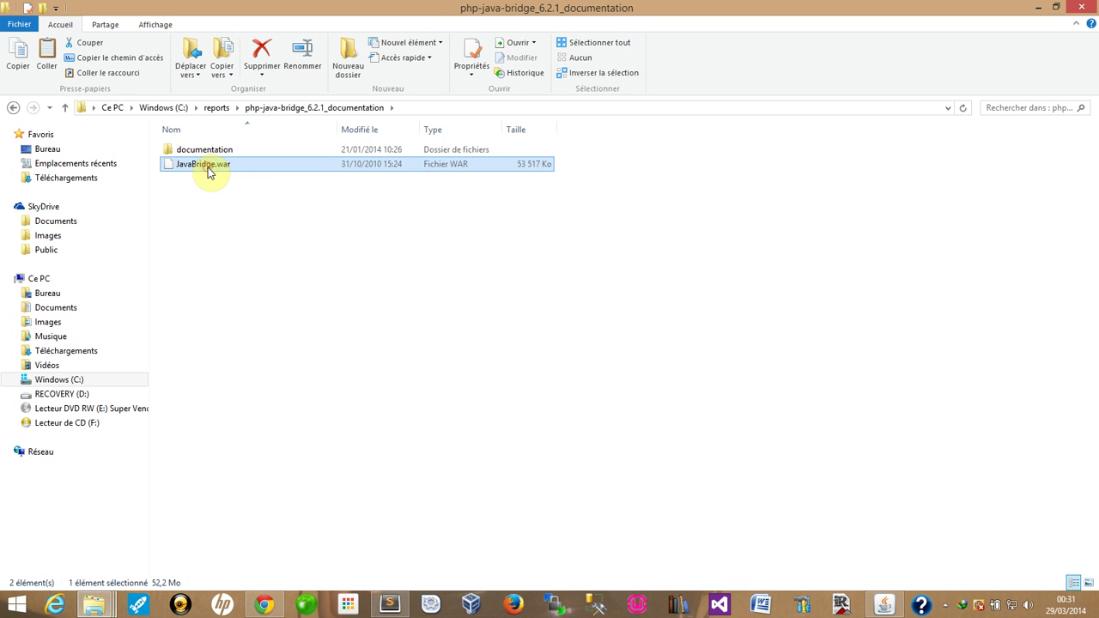
right_click(208, 172)
left_click(252, 459)
- Paste JavaBridge.war into the webapps folder of apache-tomcat-7.0.52
left_click(107, 610)
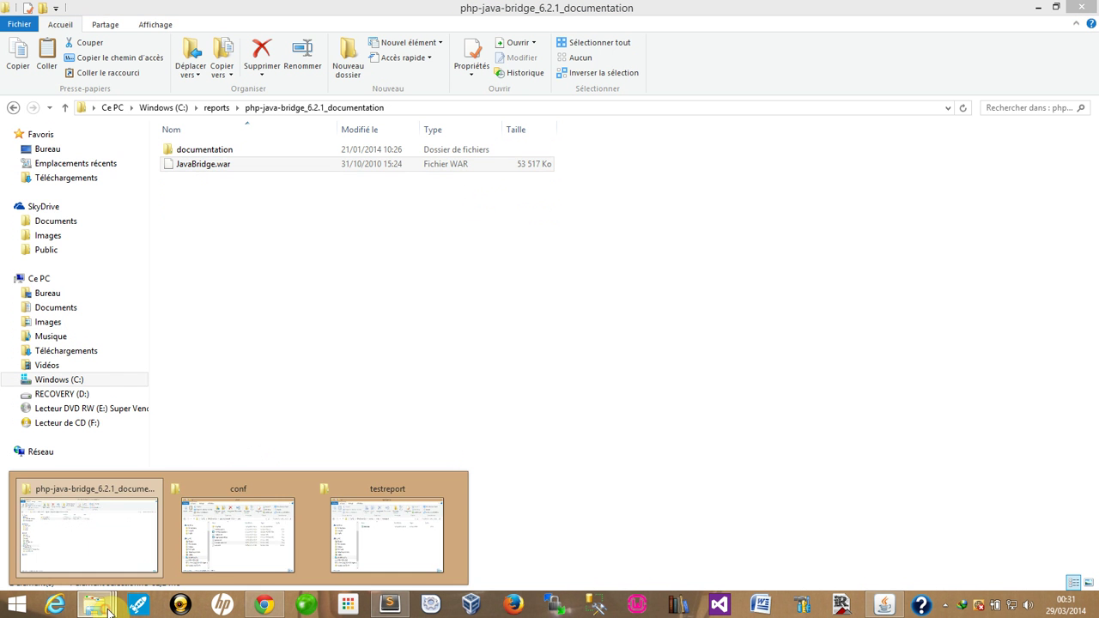
left_click(229, 521)
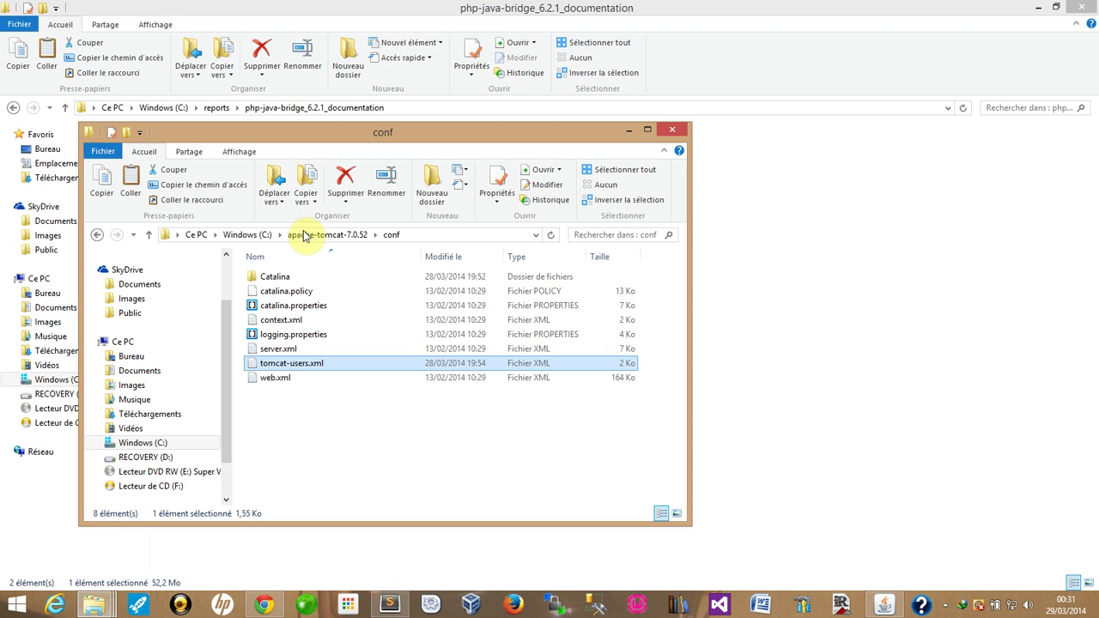
left_click(305, 238)
double_click(288, 348)
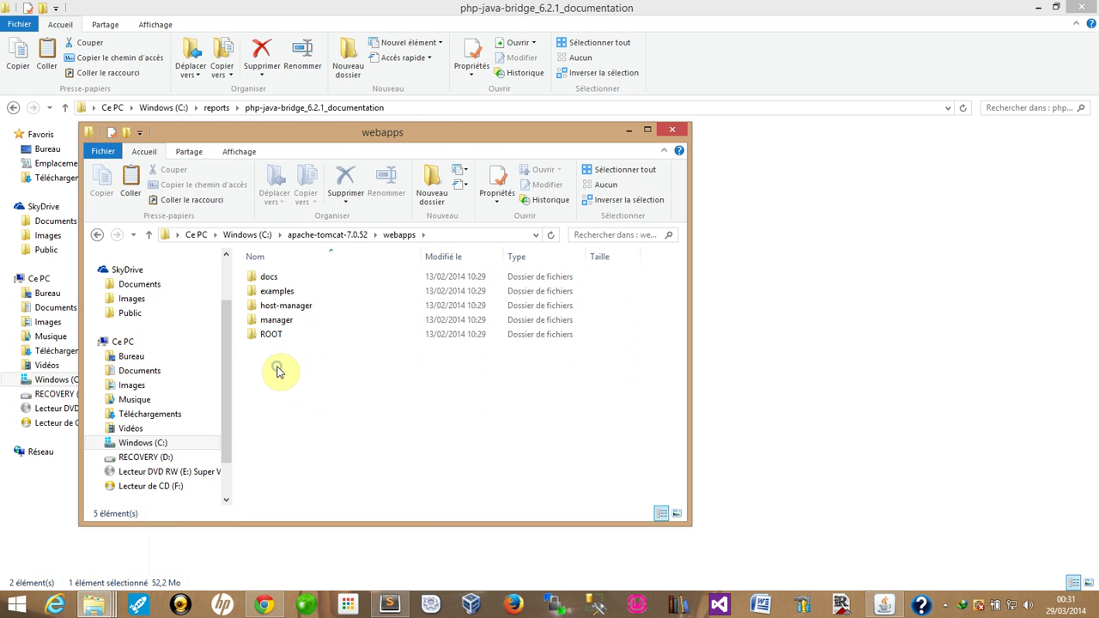
right_click(277, 370)
left_click(311, 216)
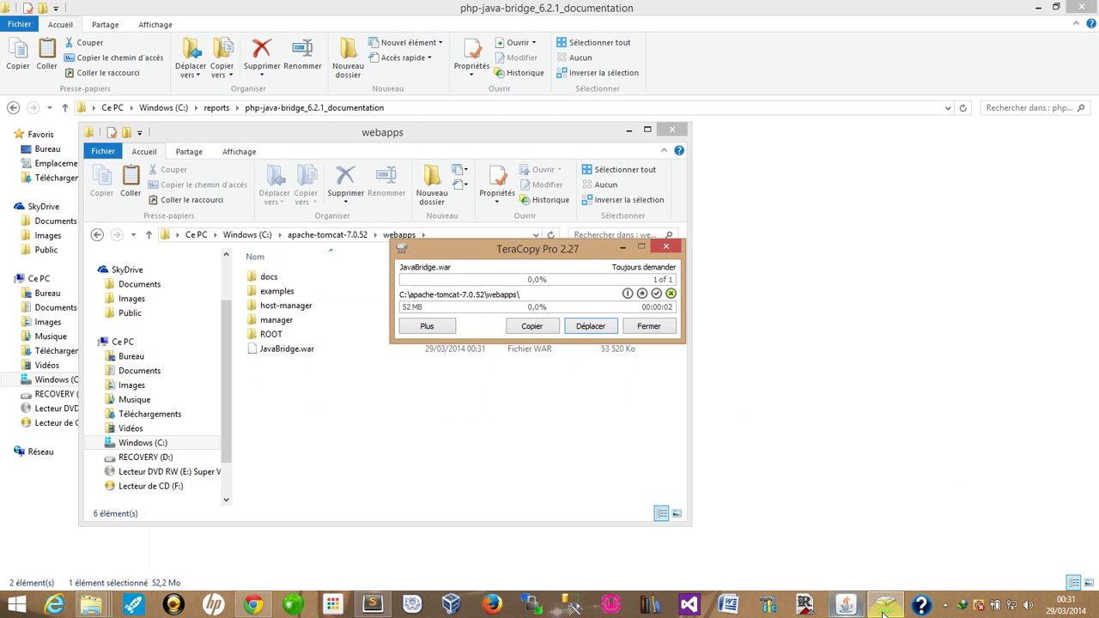
- Check the Tomcat console for the JavaBridge.war deployment and look for the JavaBridge folder in webapps
left_click(885, 606)
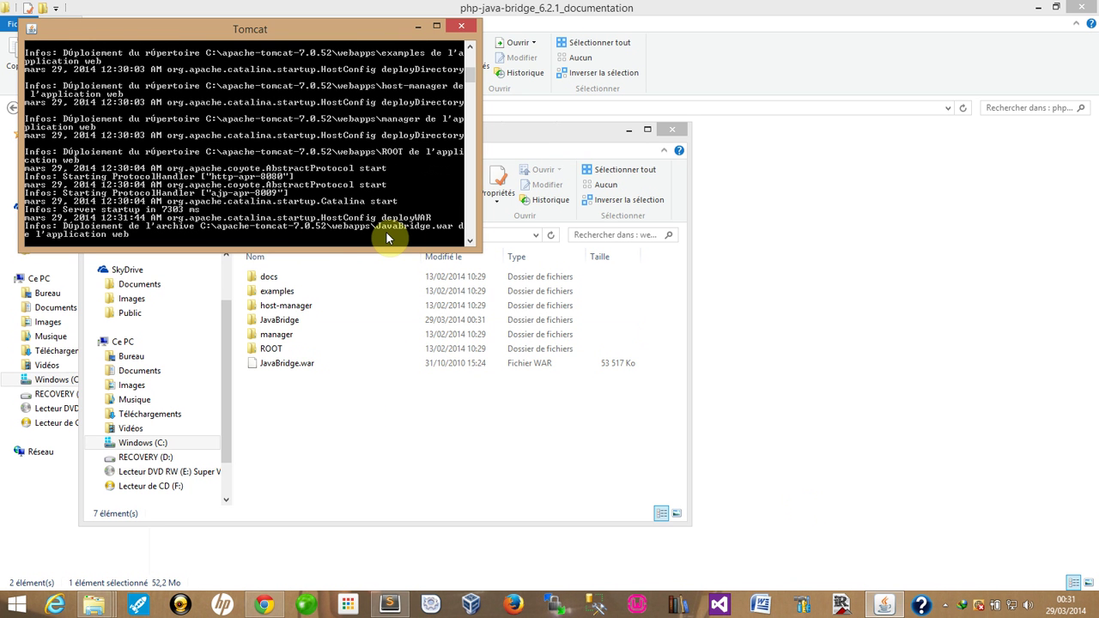
left_click(299, 319)
left_click(271, 99)
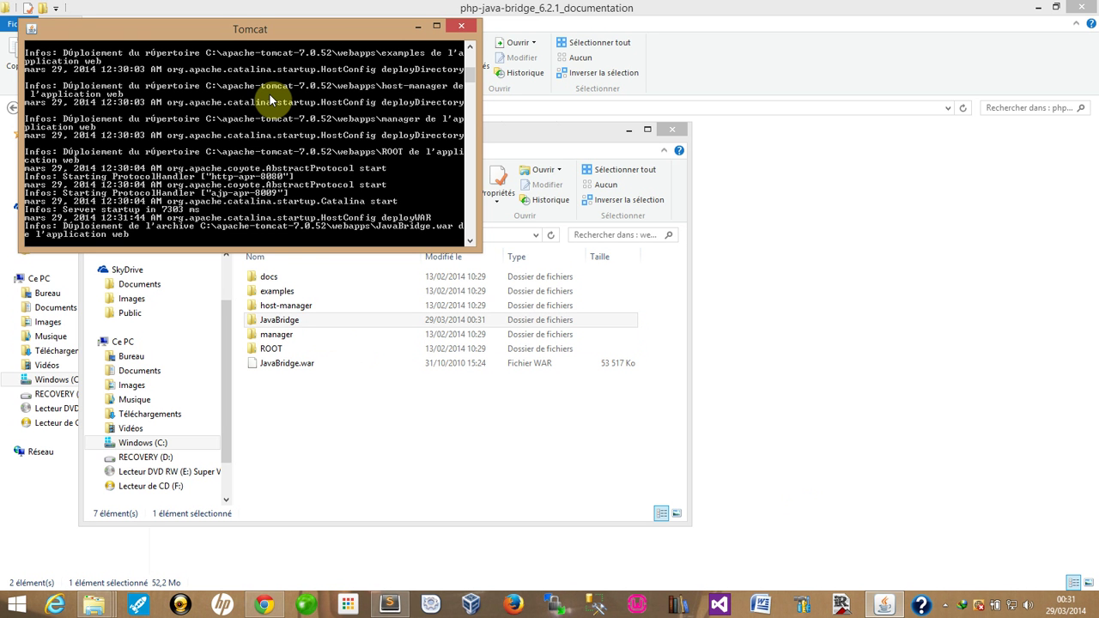
left_click(808, 361)
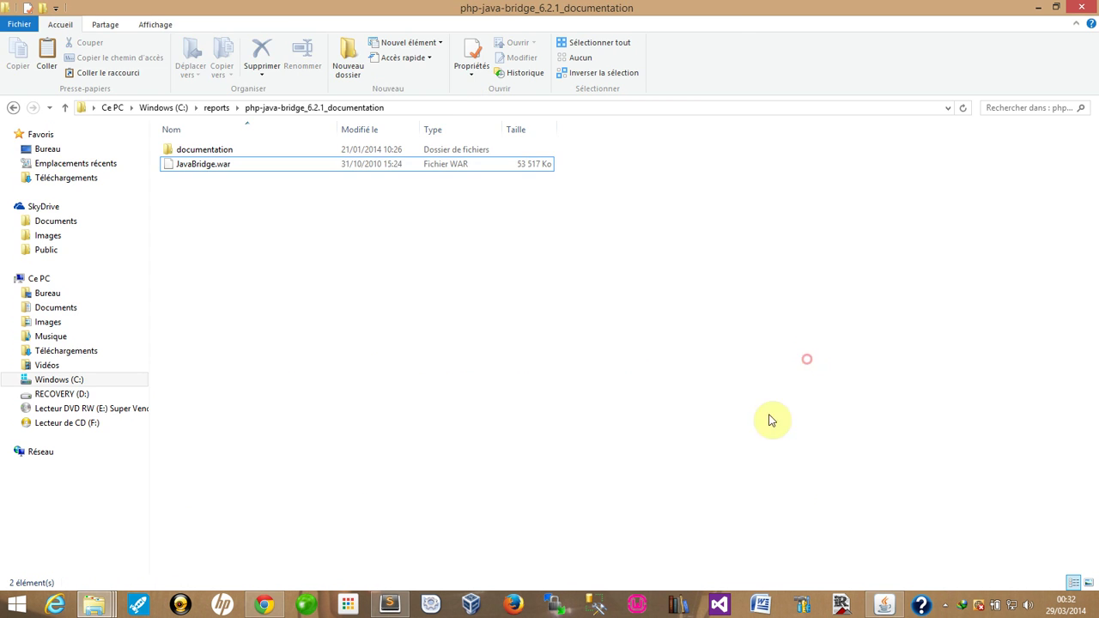
- Reload the Tomcat manager page in Chrome and check the /JavaBridge entry in the applications list
left_click(264, 607)
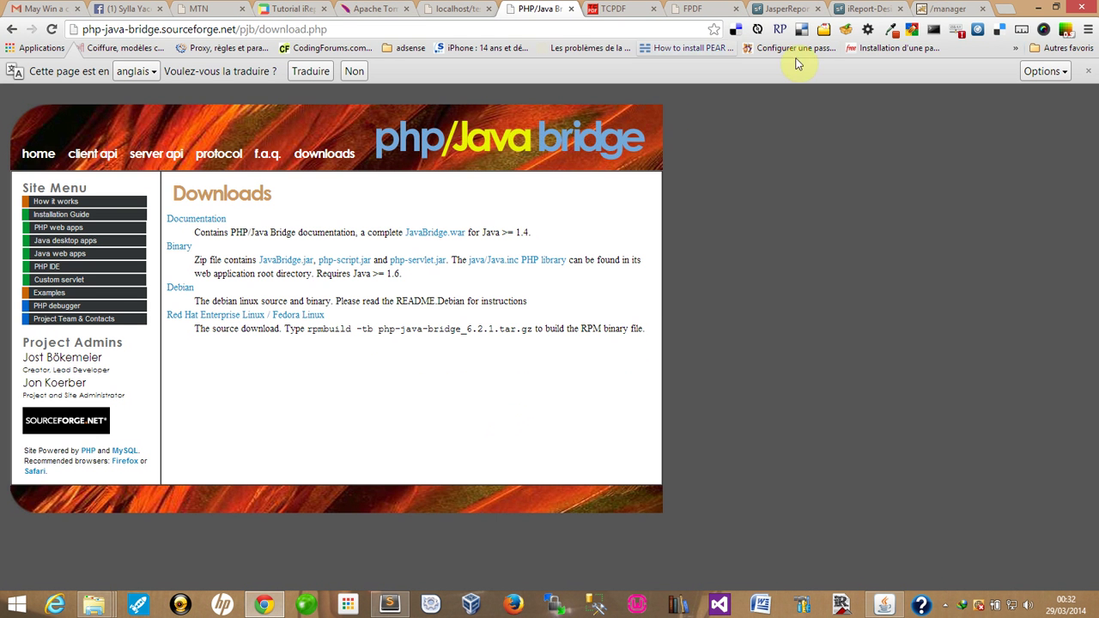
left_click(942, 10)
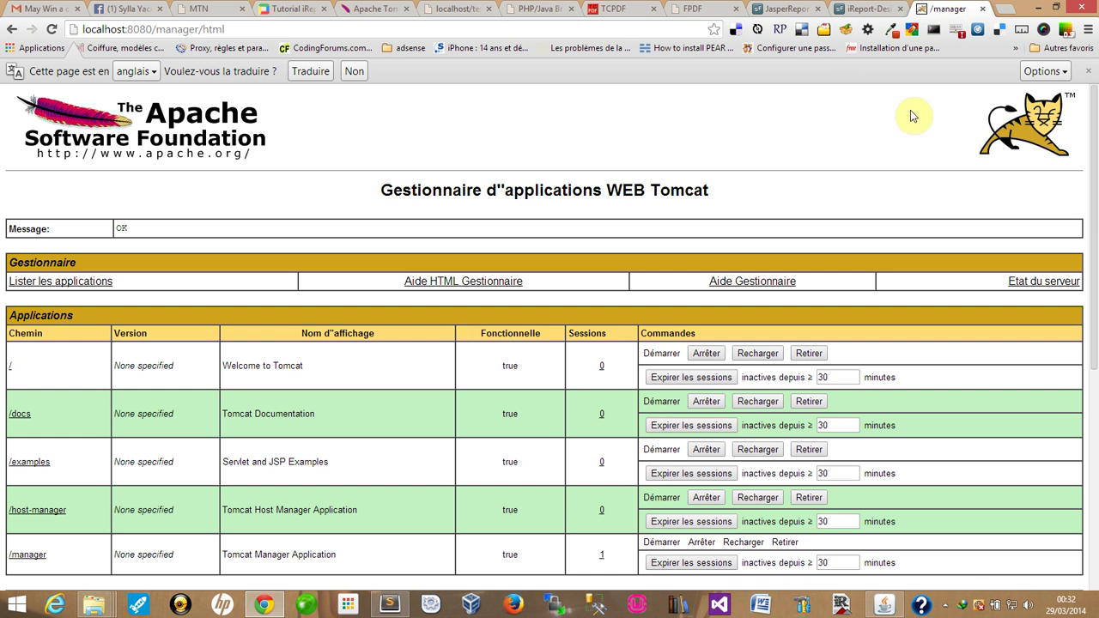
left_click(52, 29)
scroll(184, 225, "down", 2)
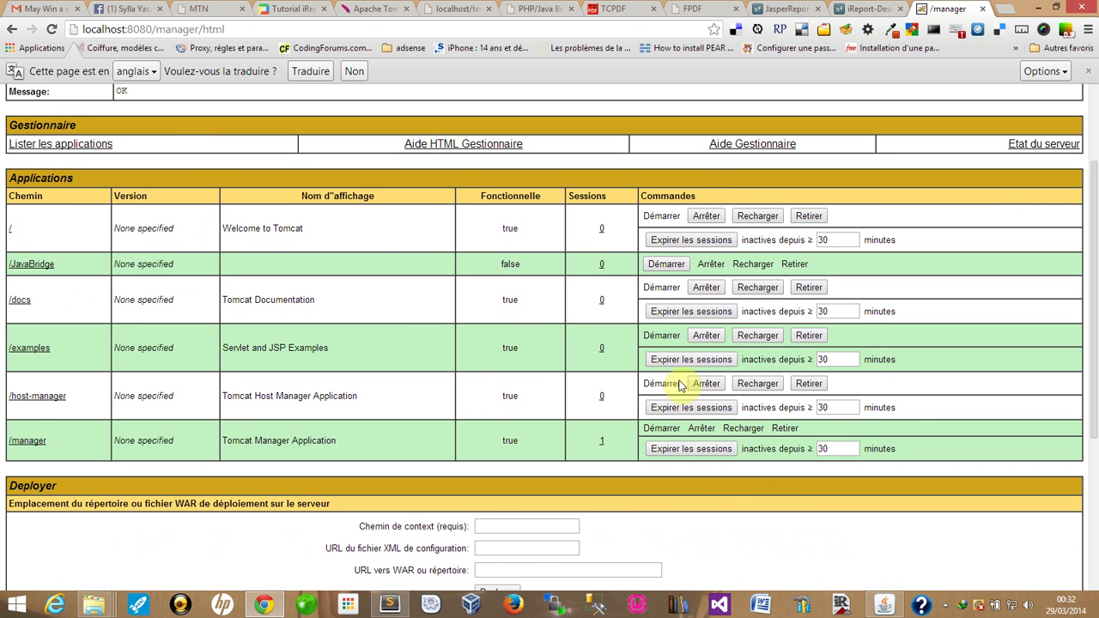
- Restart the Tomcat server by running shutdown.bat and startup.bat from the bin folder of apache-tomcat-7.0.52
left_click(882, 605)
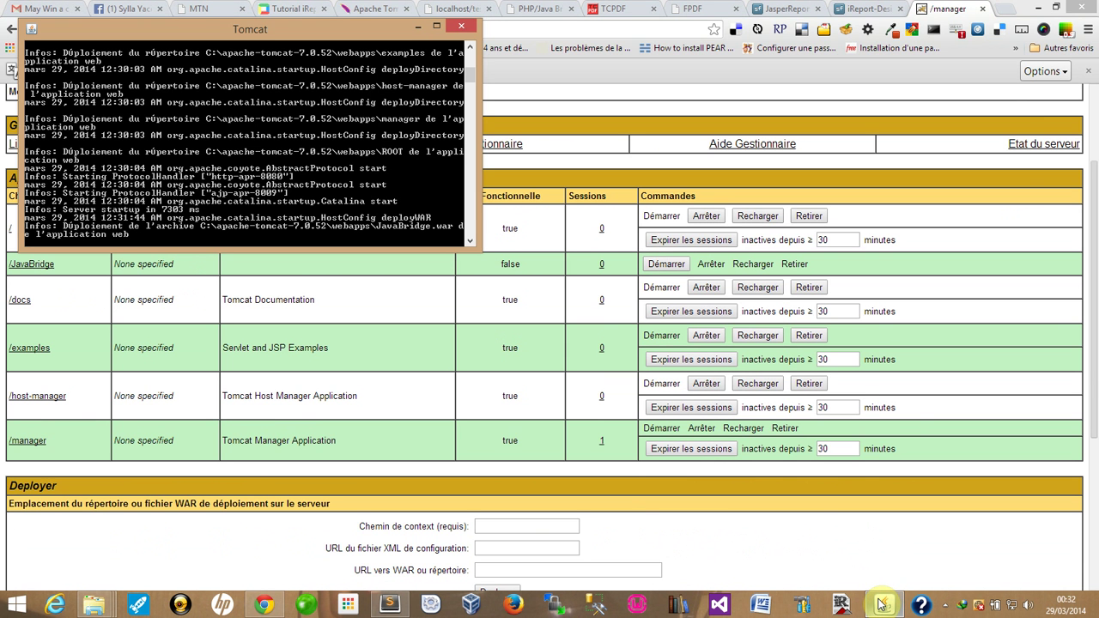
left_click(94, 609)
left_click(242, 522)
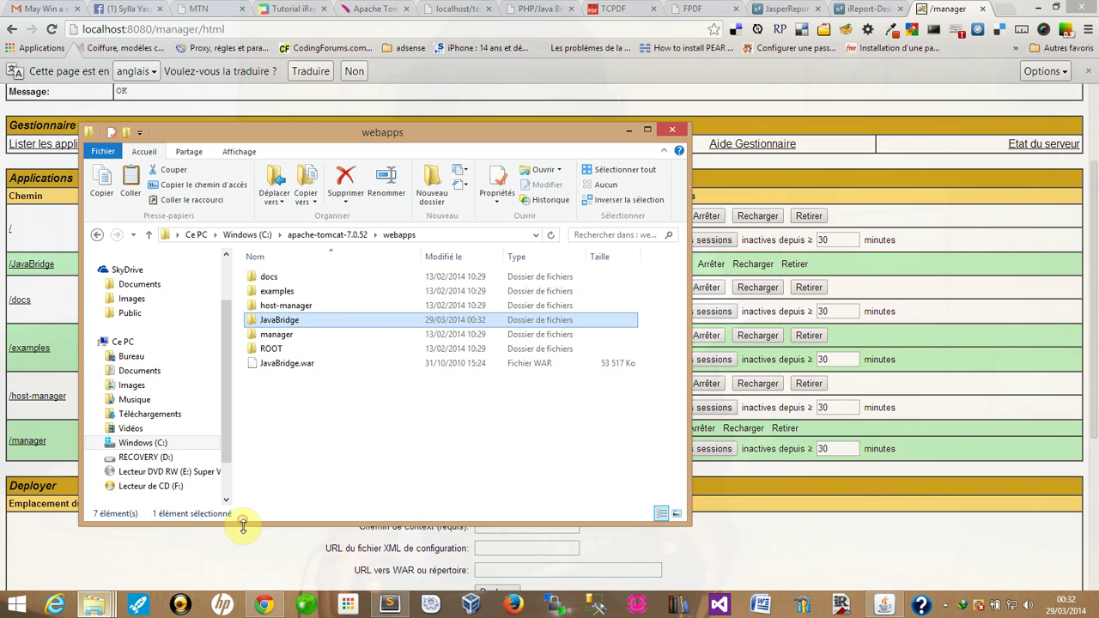
left_click(326, 236)
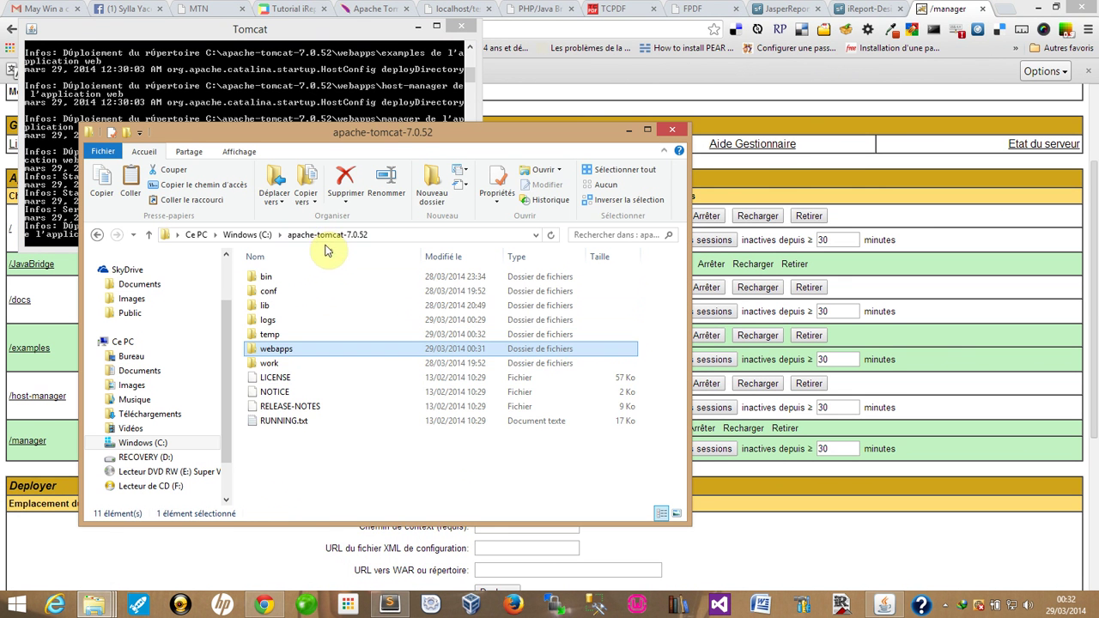
double_click(267, 279)
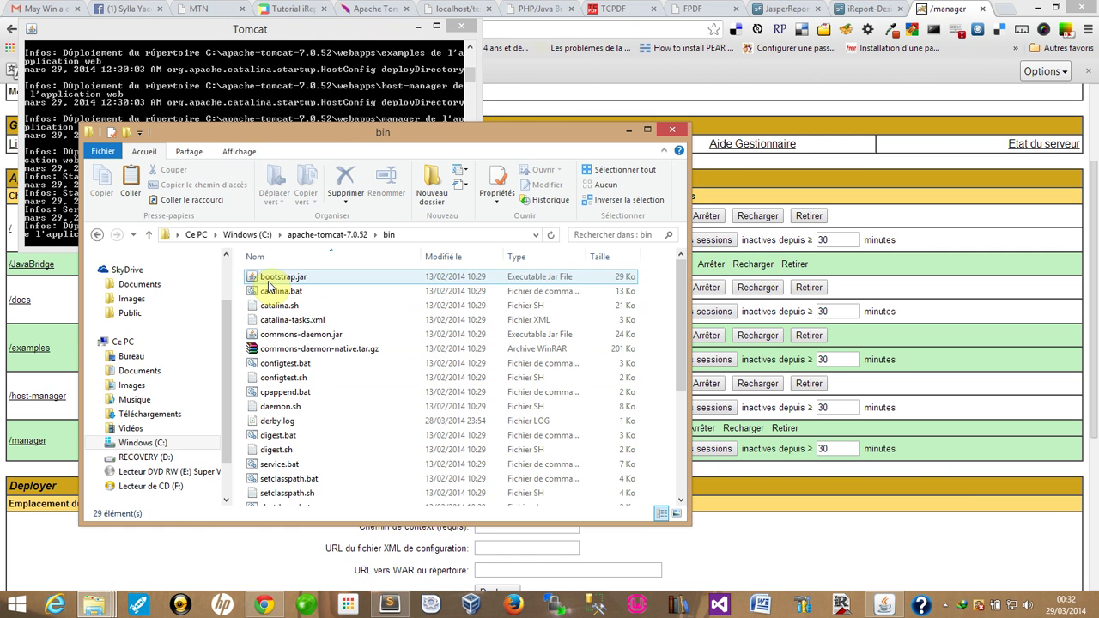
left_click(279, 466)
scroll(387, 391, "down", 2)
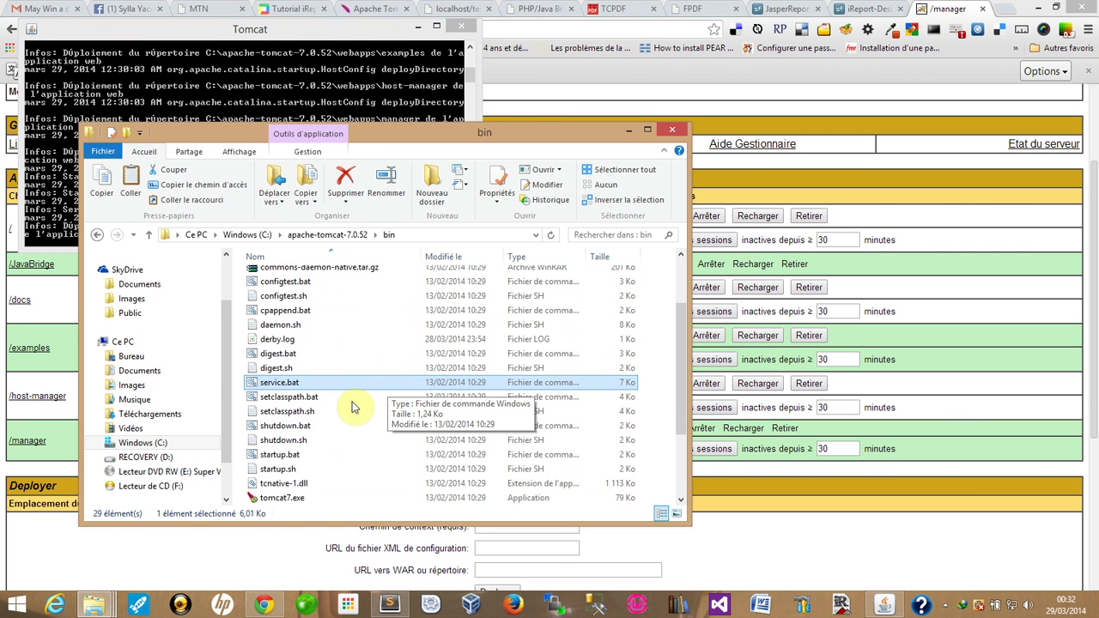
double_click(294, 433)
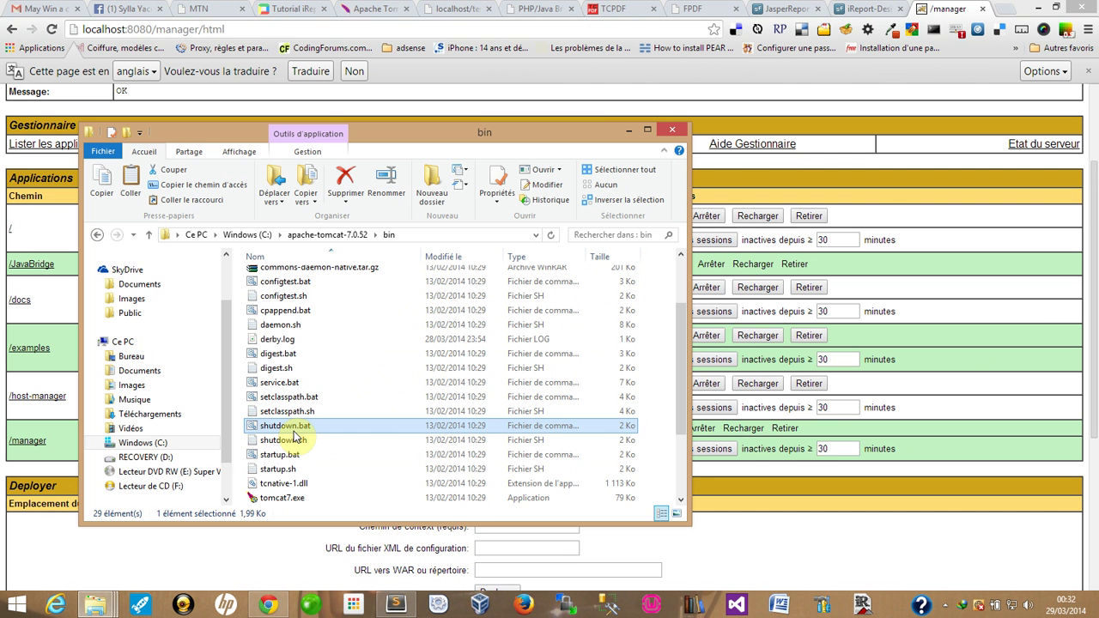
double_click(291, 454)
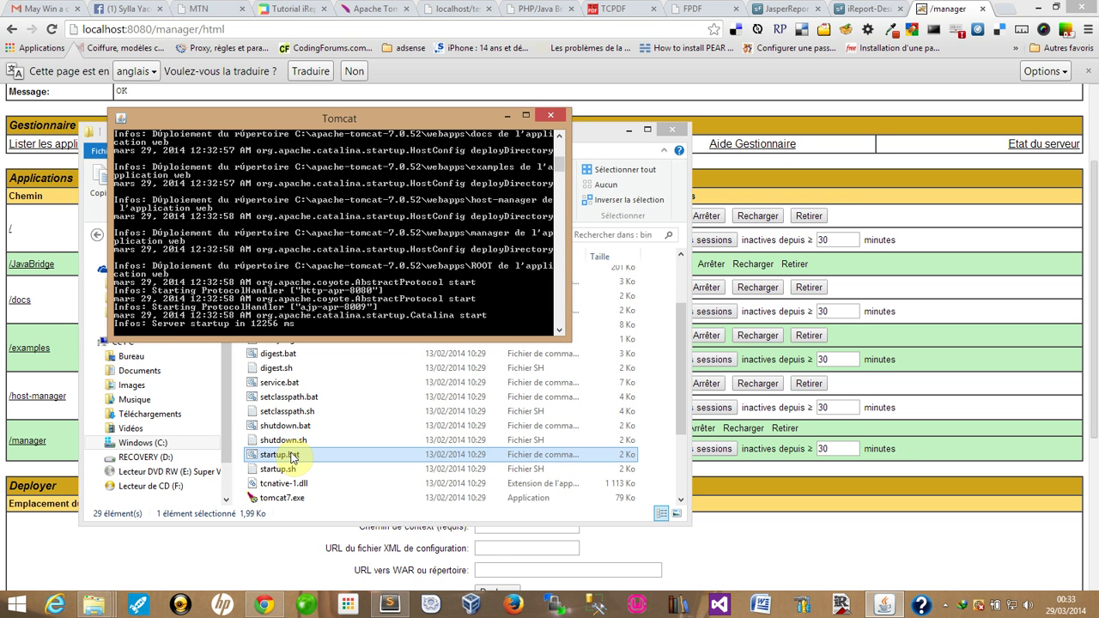
- Reload the Tomcat manager page in Chrome and open the /JavaBridge application
left_click(808, 111)
scroll(808, 163, "up", 2)
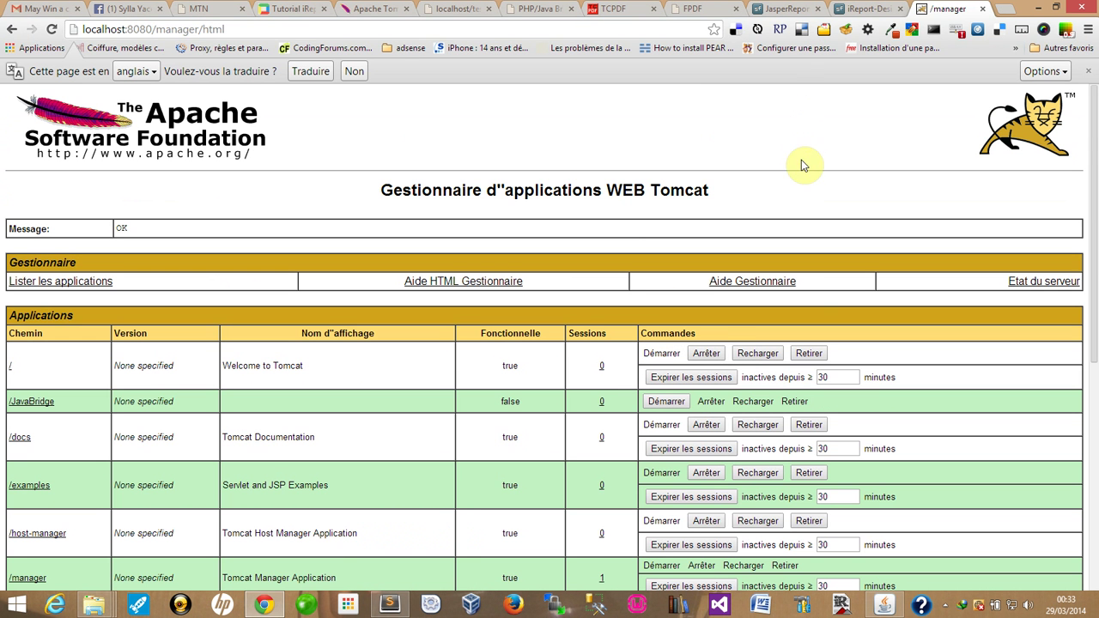
left_click(52, 31)
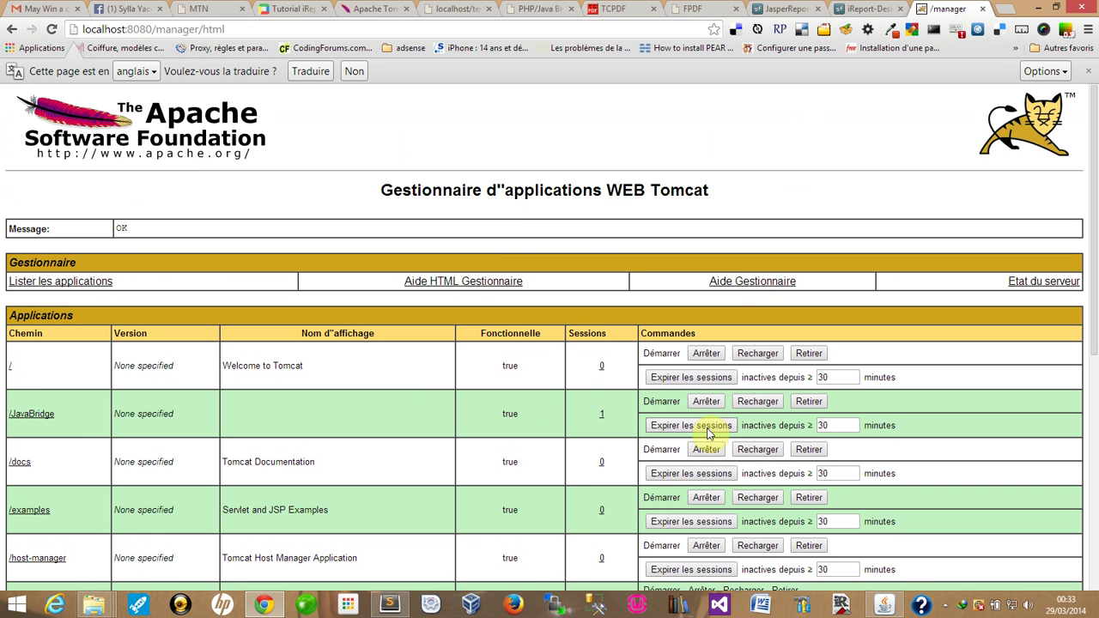
left_click(39, 413)
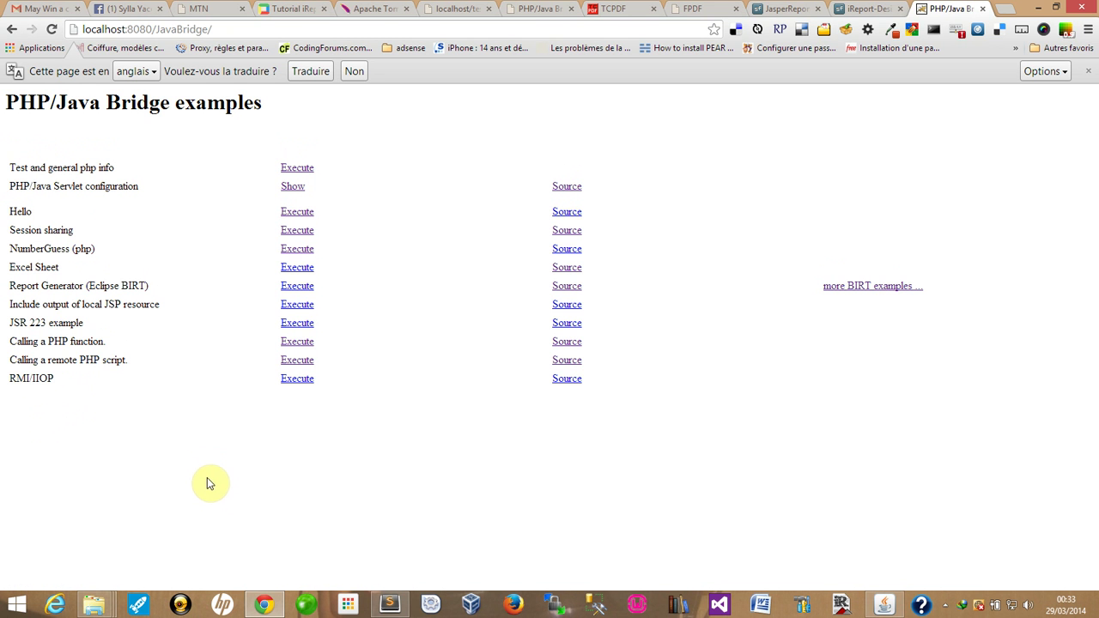
- Review the PHP/Java Servlet configuration page and return to the PHP/Java Bridge examples list
left_click(288, 186)
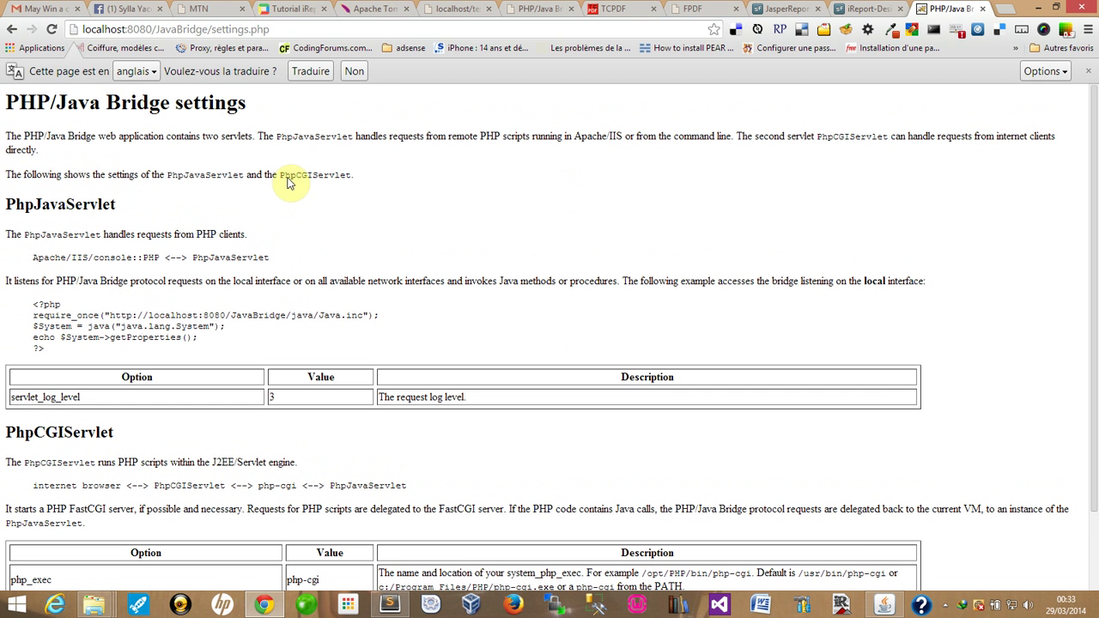
scroll(351, 277, "down", 2)
scroll(354, 277, "up", 2)
left_click(10, 30)
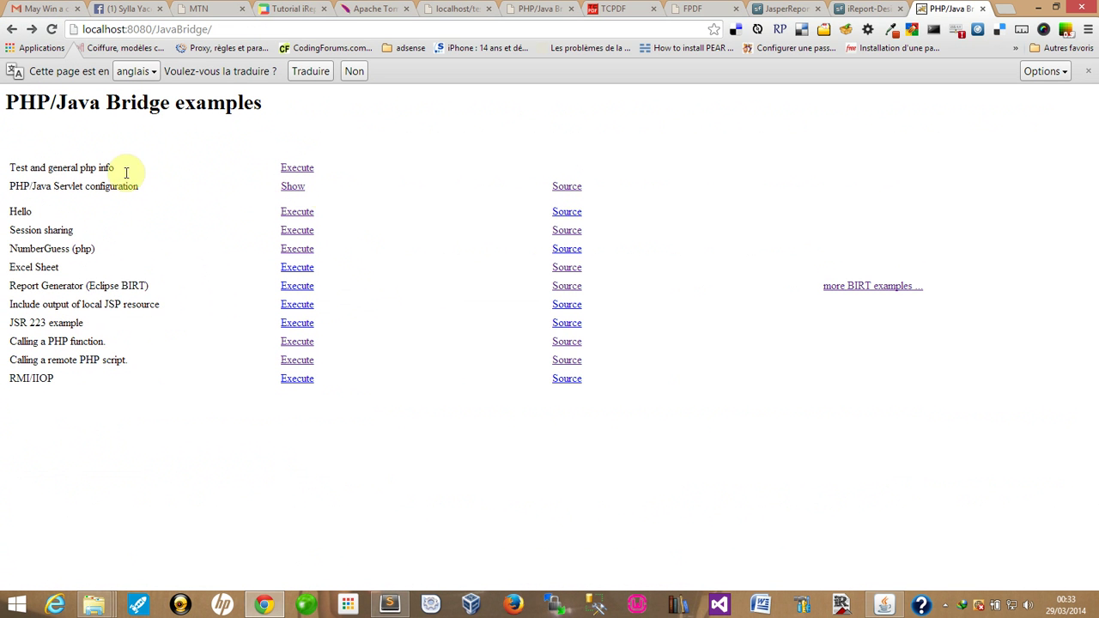
- Run the general PHP info test, highlight its Compiler row, and return to a reloaded PHP/Java Bridge examples list
left_click(288, 170)
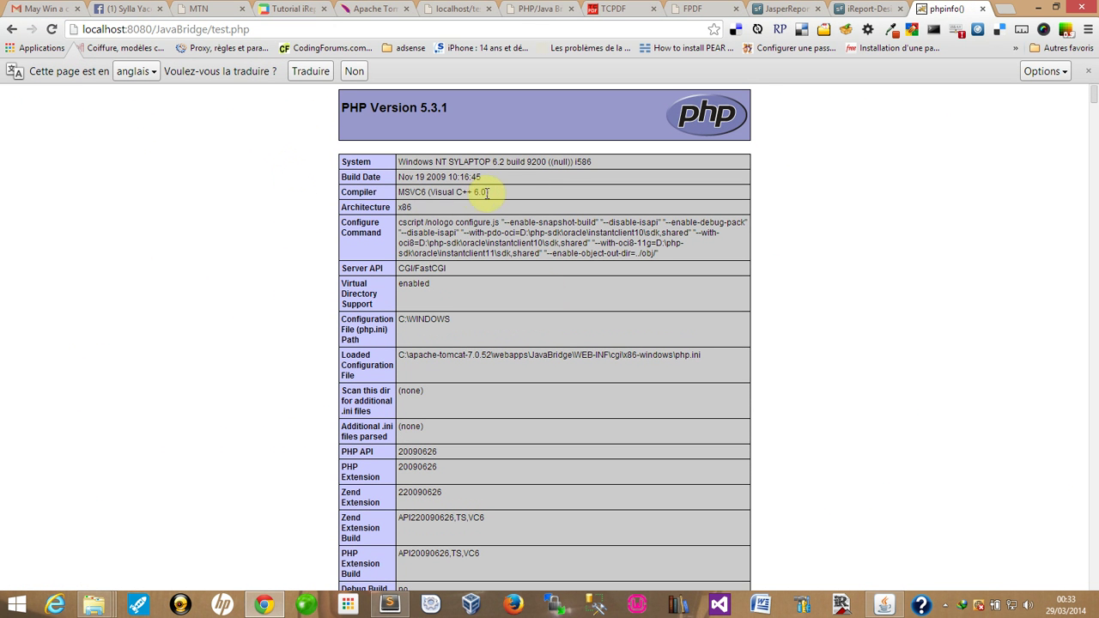
left_click_drag(492, 194, 378, 196)
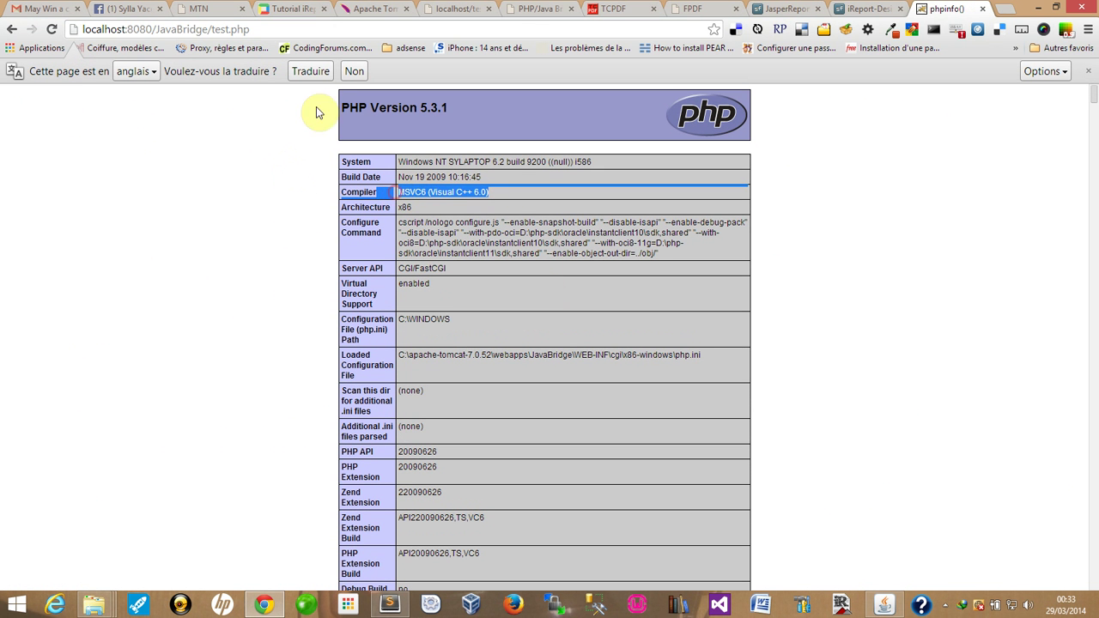
left_click(10, 30)
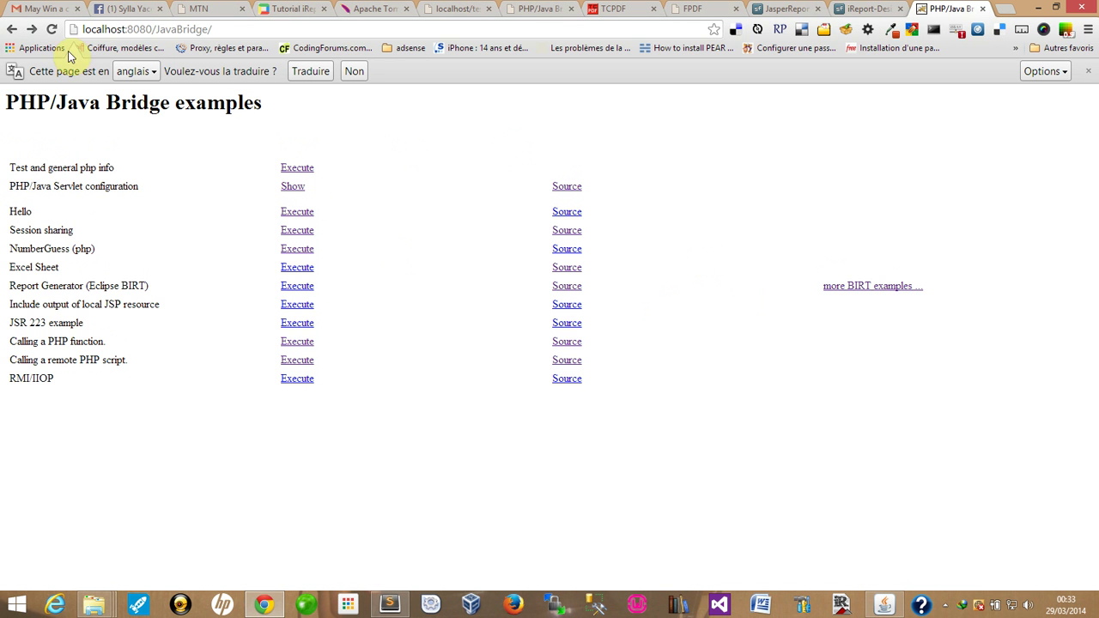
left_click(52, 29)
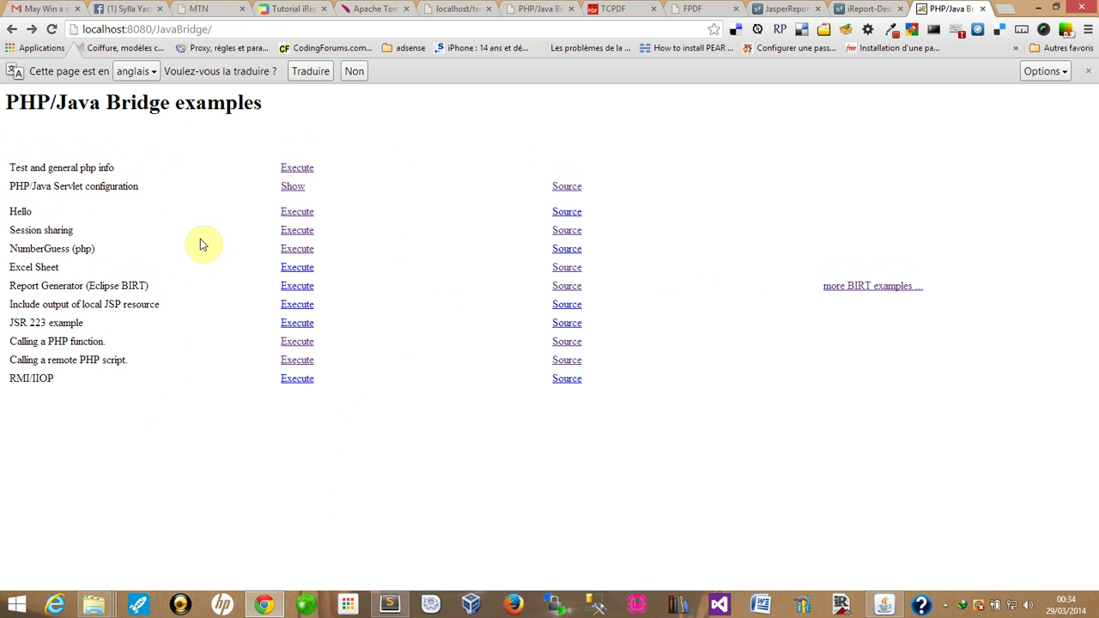
- Run the Hello example of the PHP/Java Bridge and view its source code
left_click(297, 214)
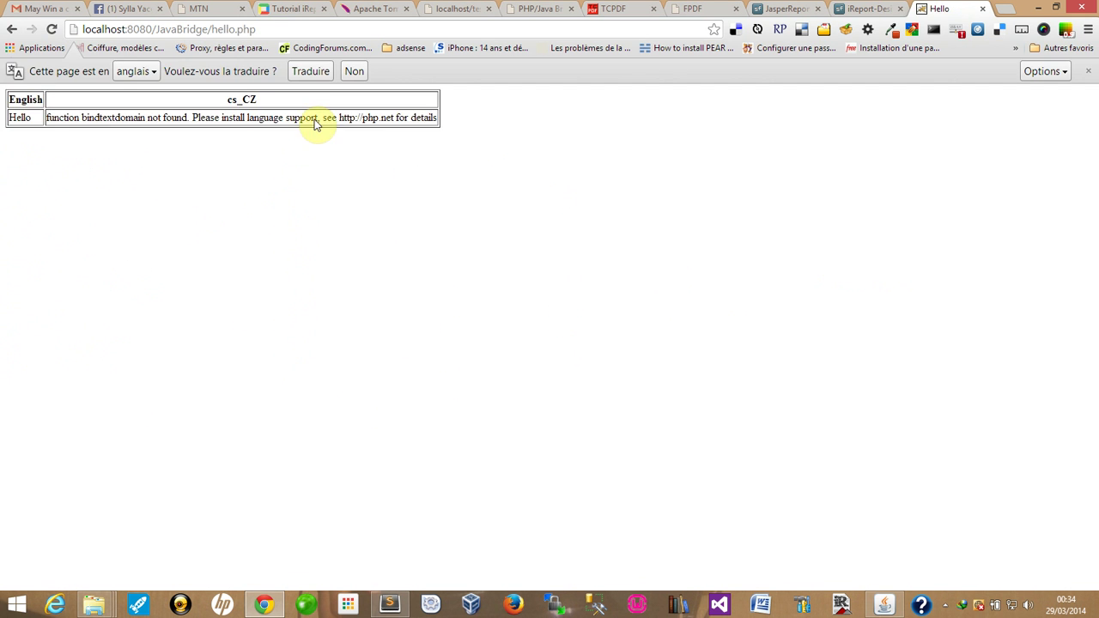
left_click(12, 30)
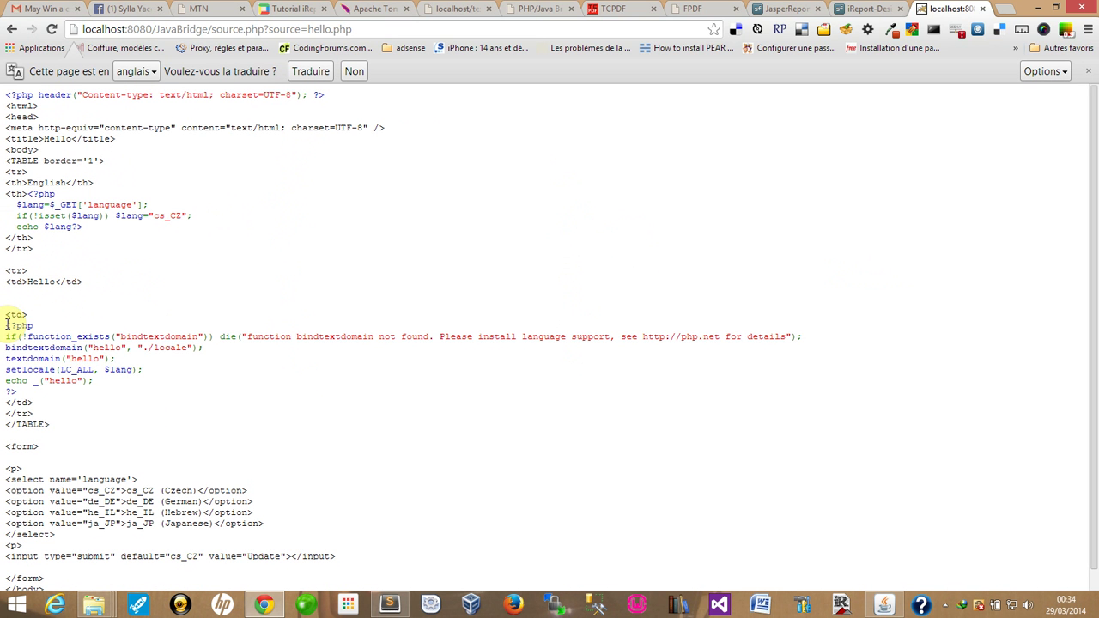
- Highlight the bindtextdomain PHP block in the Hello source code, review the rest, and return to the PHP/Java Bridge examples list
left_click_drag(7, 324, 66, 384)
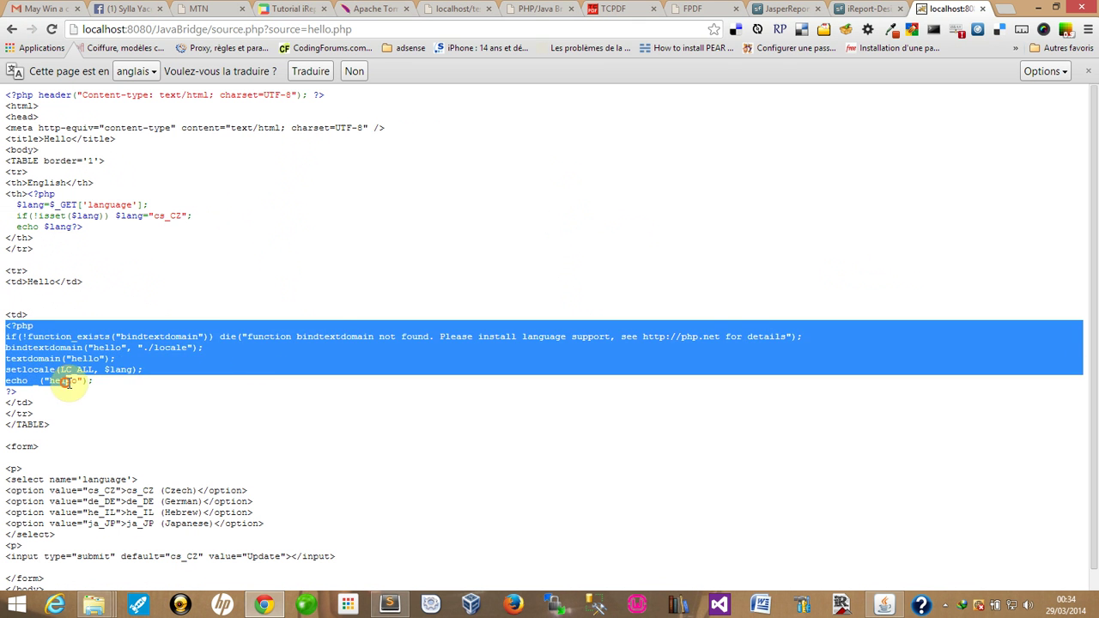
left_click(326, 300)
scroll(326, 301, "down", 1)
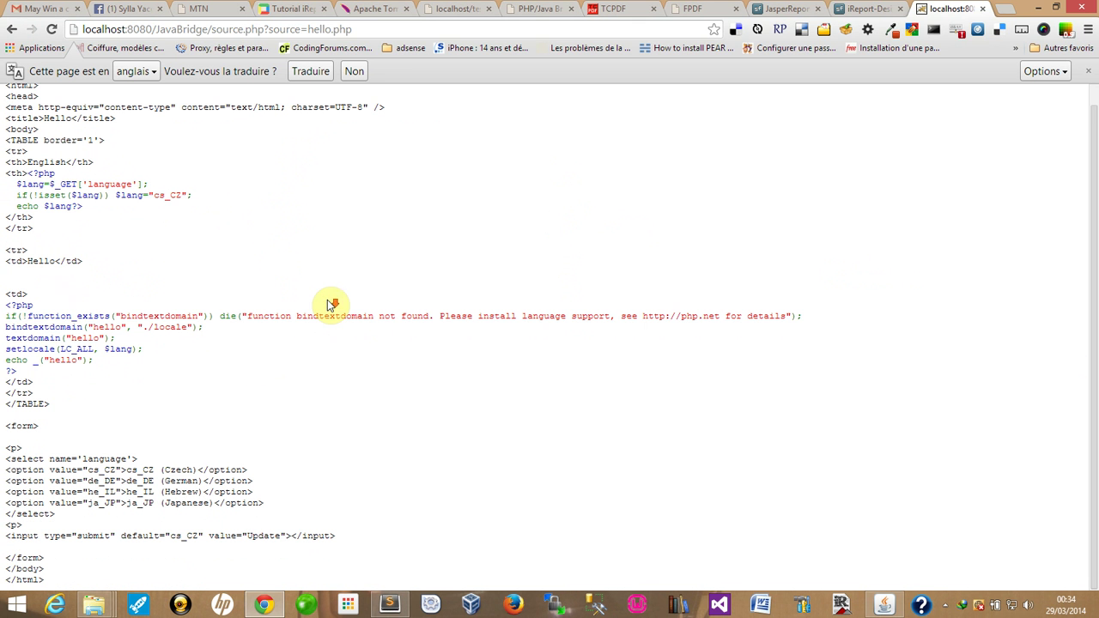
left_click(12, 30)
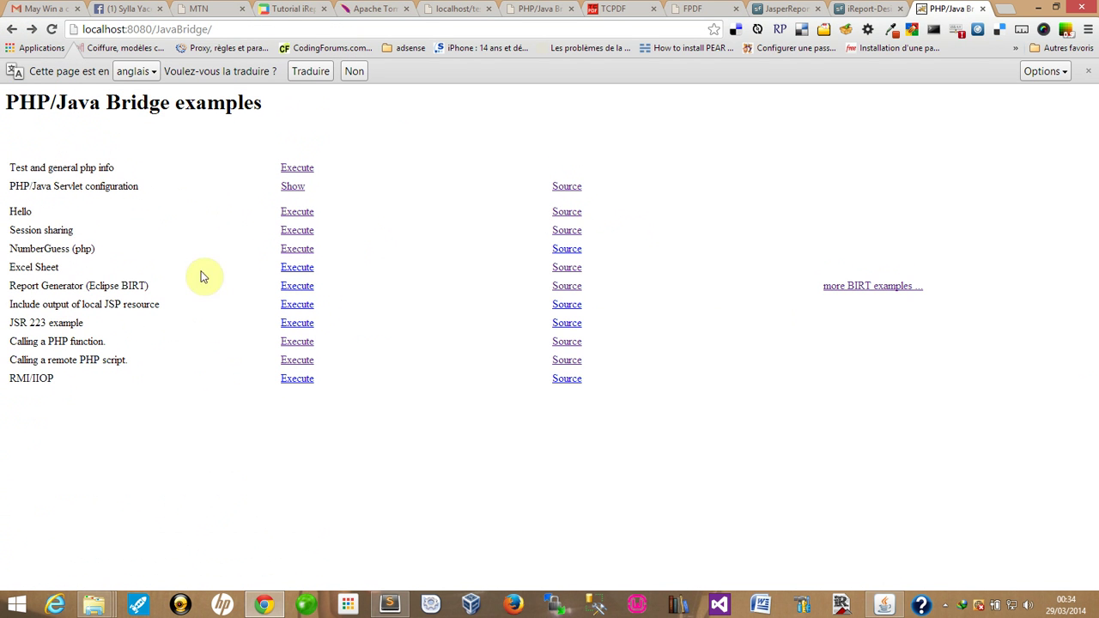
- Run the NumberGuess example, submit 10 as the guess, and return to the PHP/Java Bridge examples list
left_click(305, 249)
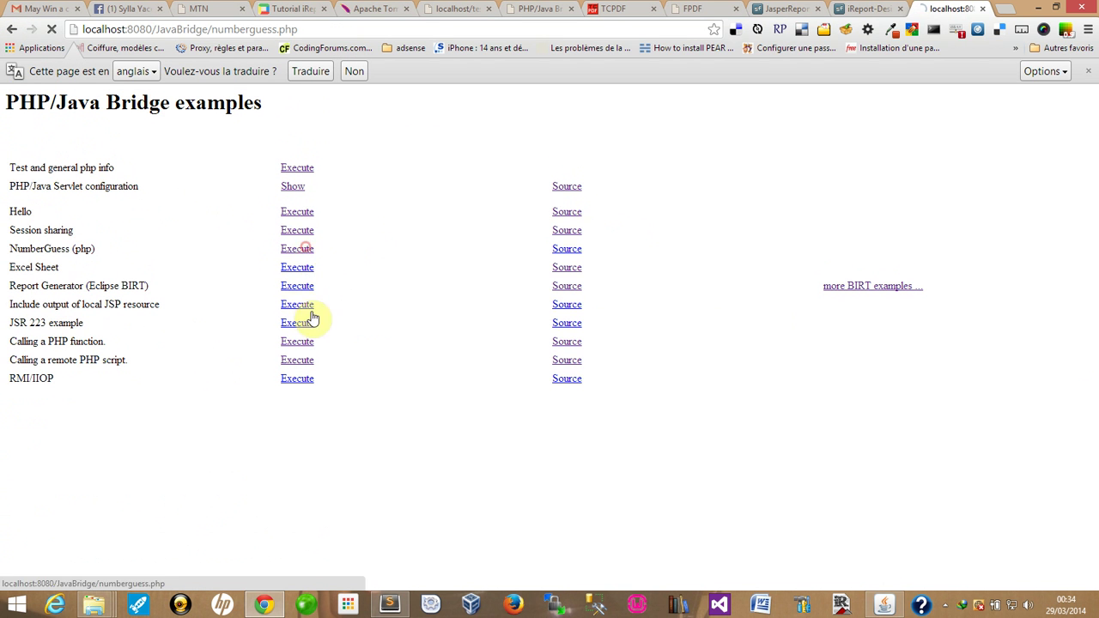
left_click(165, 127)
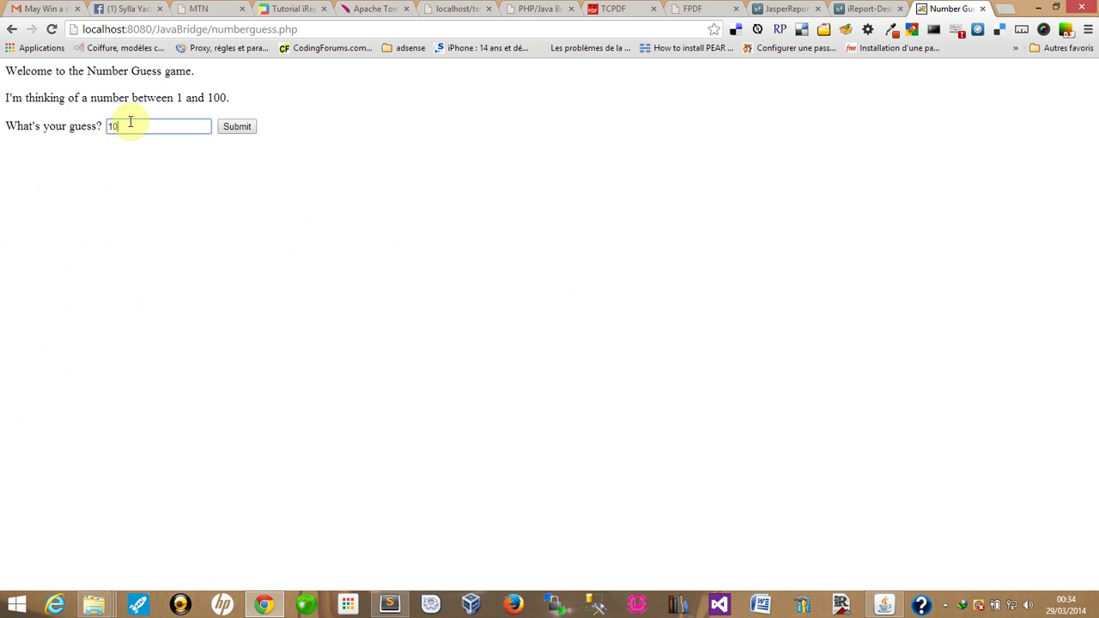
left_click(237, 130)
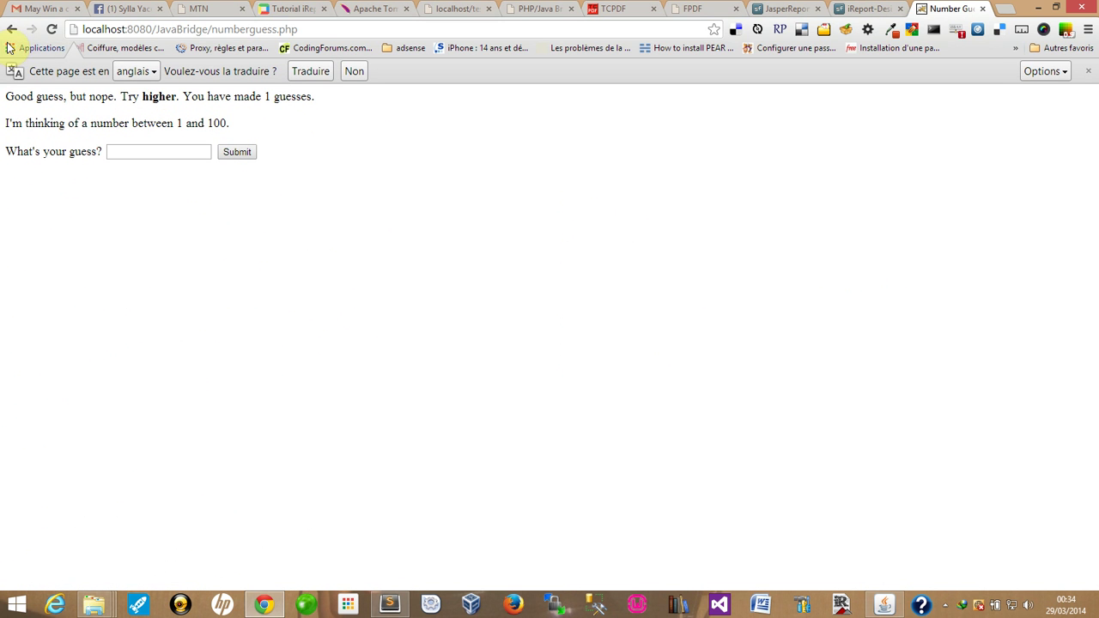
double_click(155, 97)
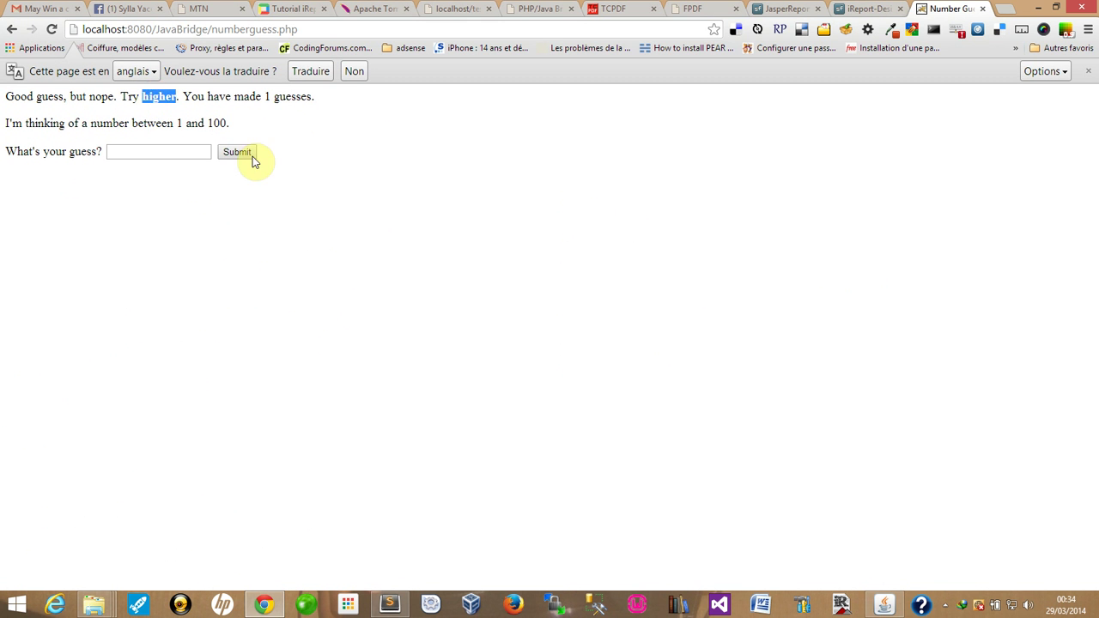
left_click(12, 29)
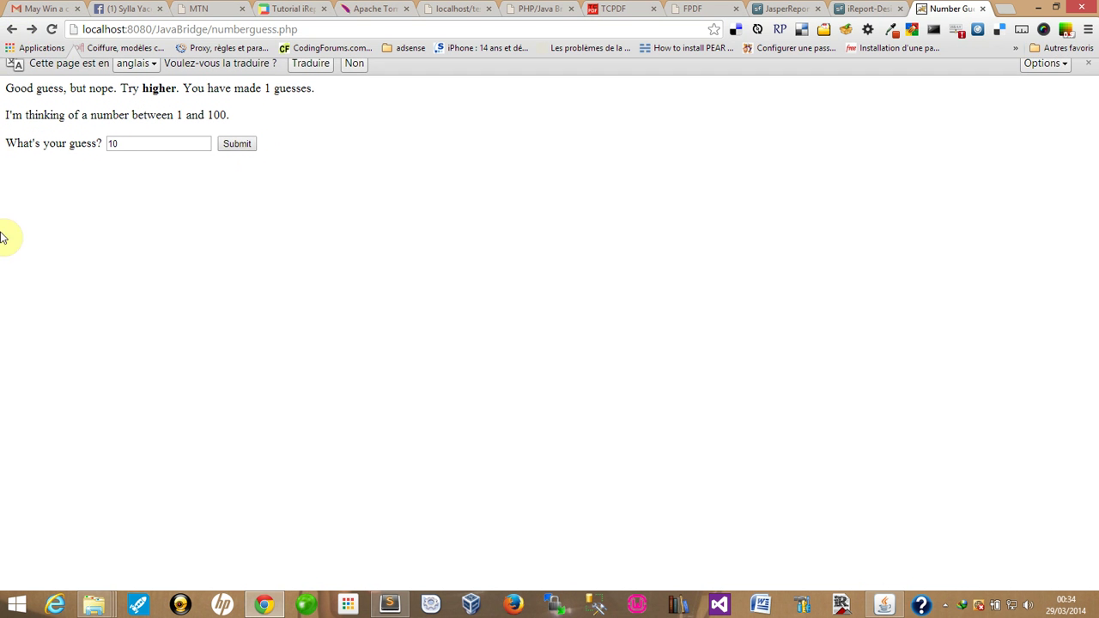
left_click(12, 29)
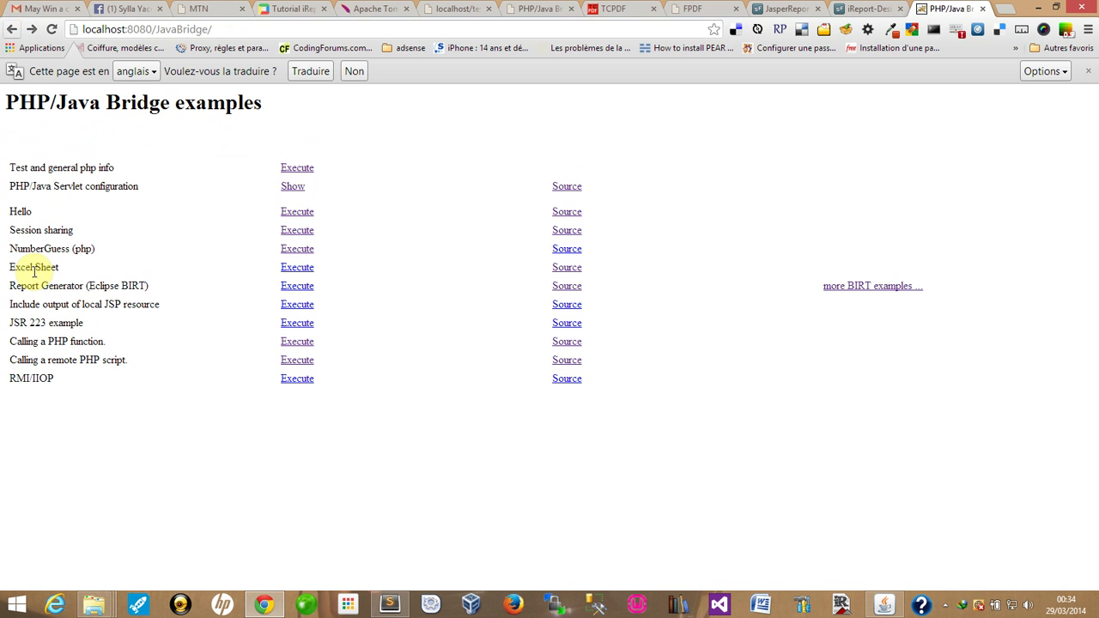
- Examine the NumberGuess source code, highlighting its require_once("java/Java.inc") line, and return to the examples list
left_click(576, 250)
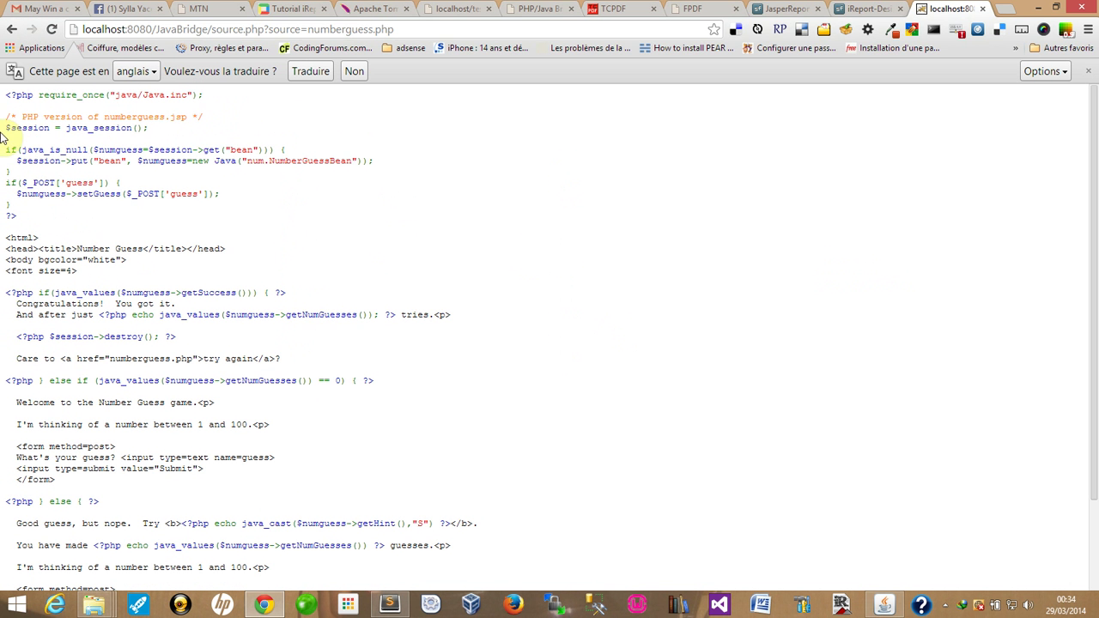
left_click_drag(33, 151, 141, 151)
double_click(85, 127)
left_click(174, 129)
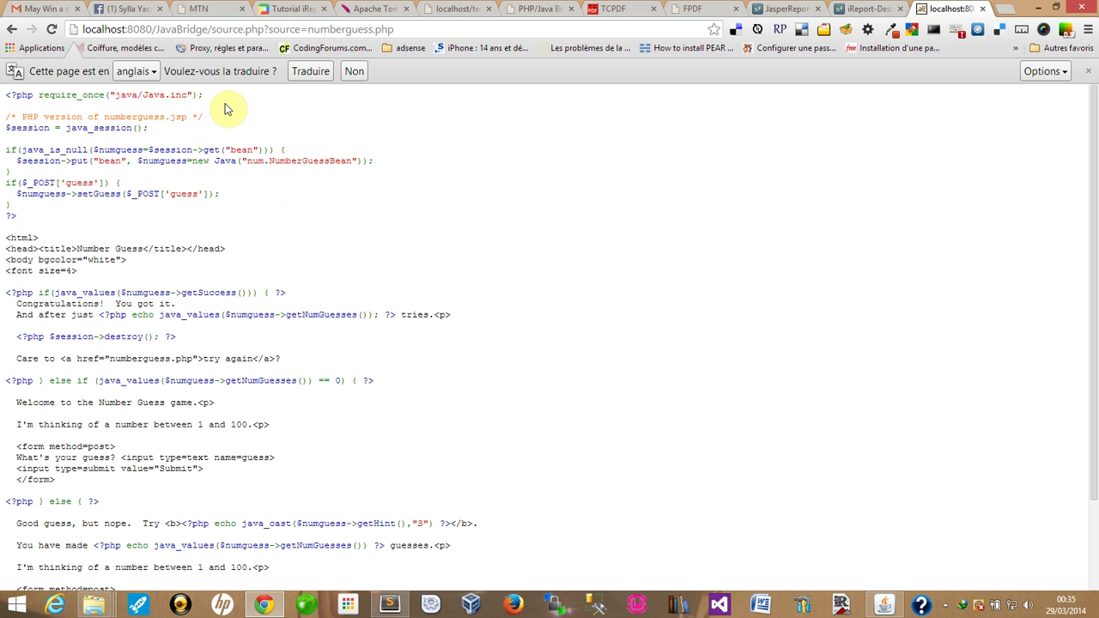
left_click_drag(211, 98, 36, 102)
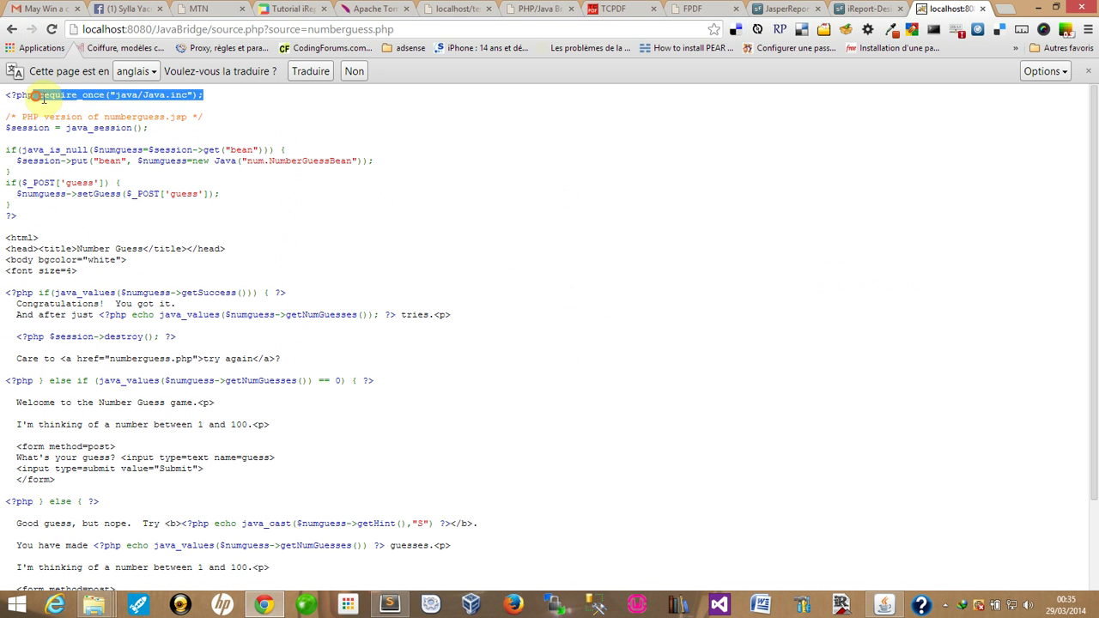
double_click(133, 97)
left_click(167, 96)
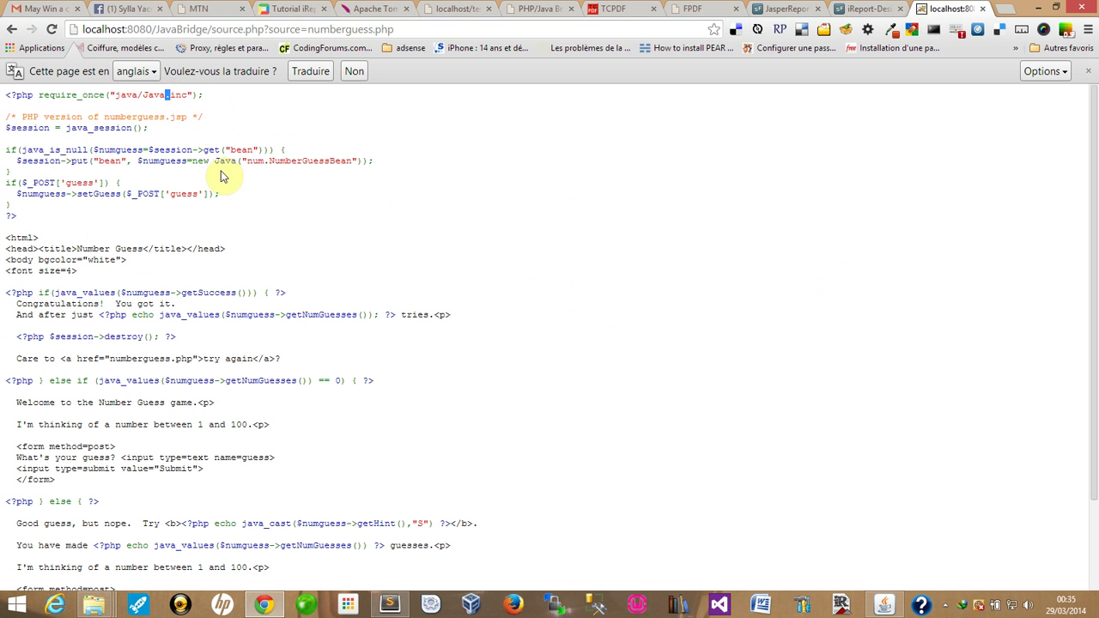
scroll(239, 200, "down", 3)
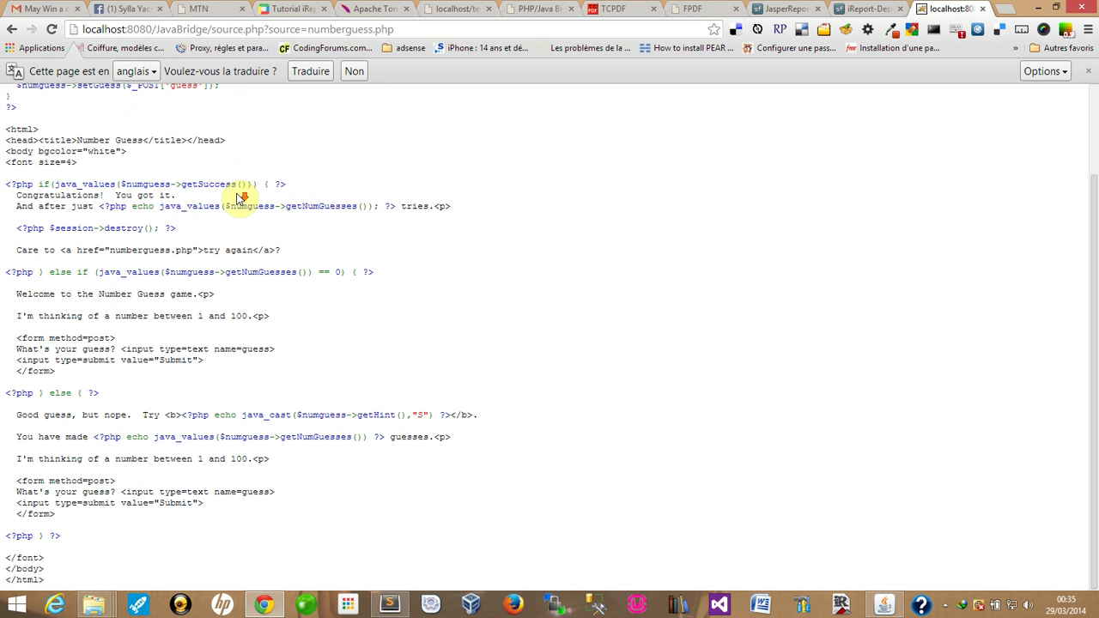
left_click(13, 29)
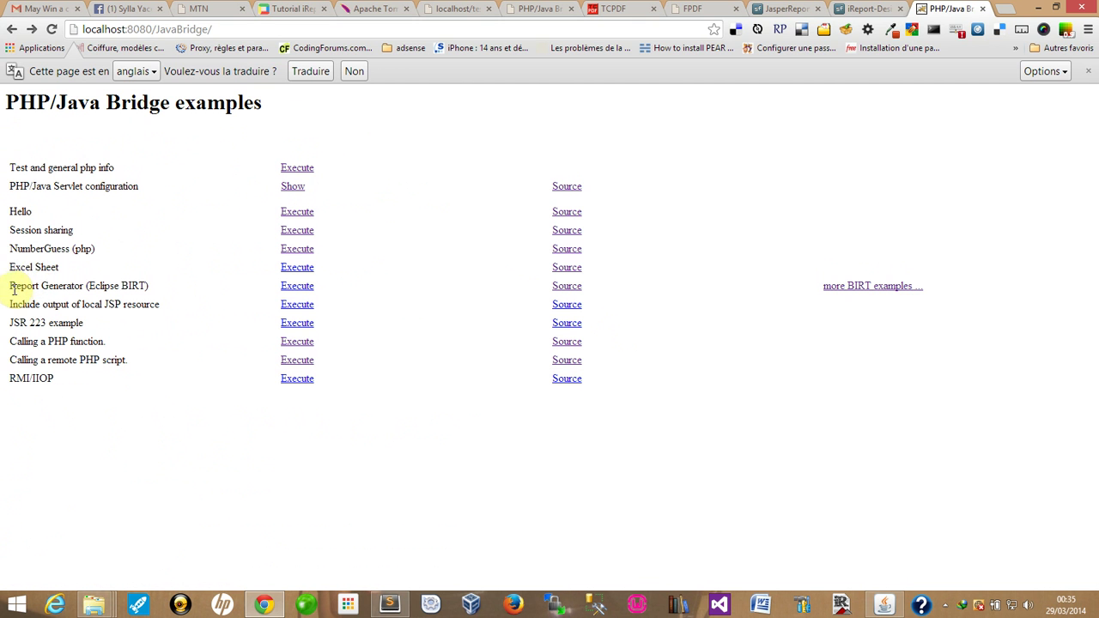
- View the Excel Sheet example's source code, highlight its closing lines that write the workbook, and return to the examples list
left_click_drag(6, 267, 81, 269)
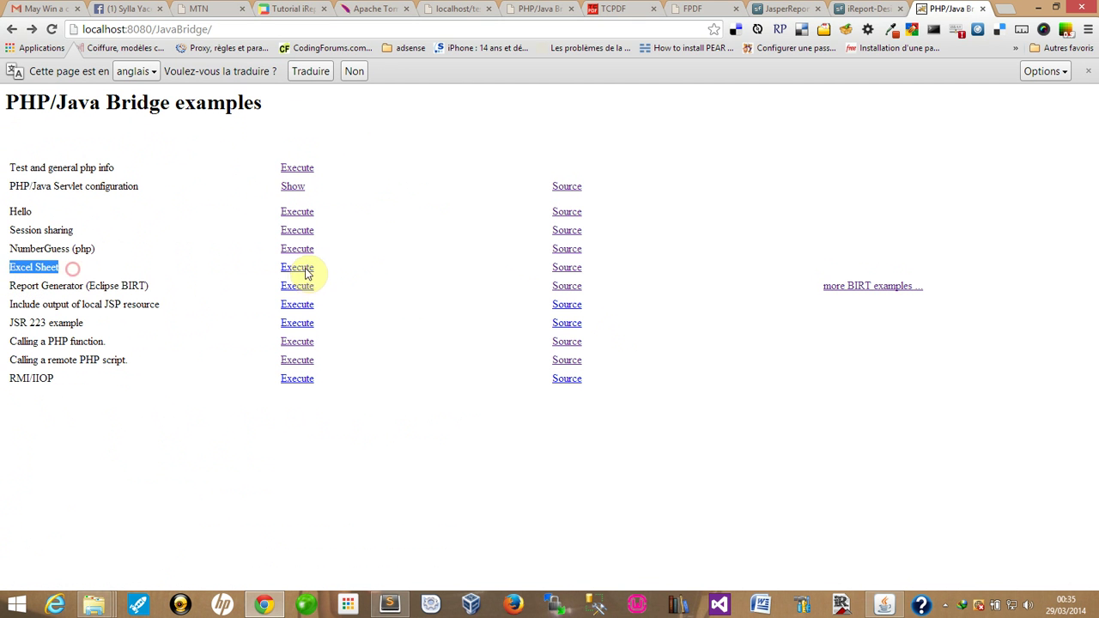
left_click(567, 269)
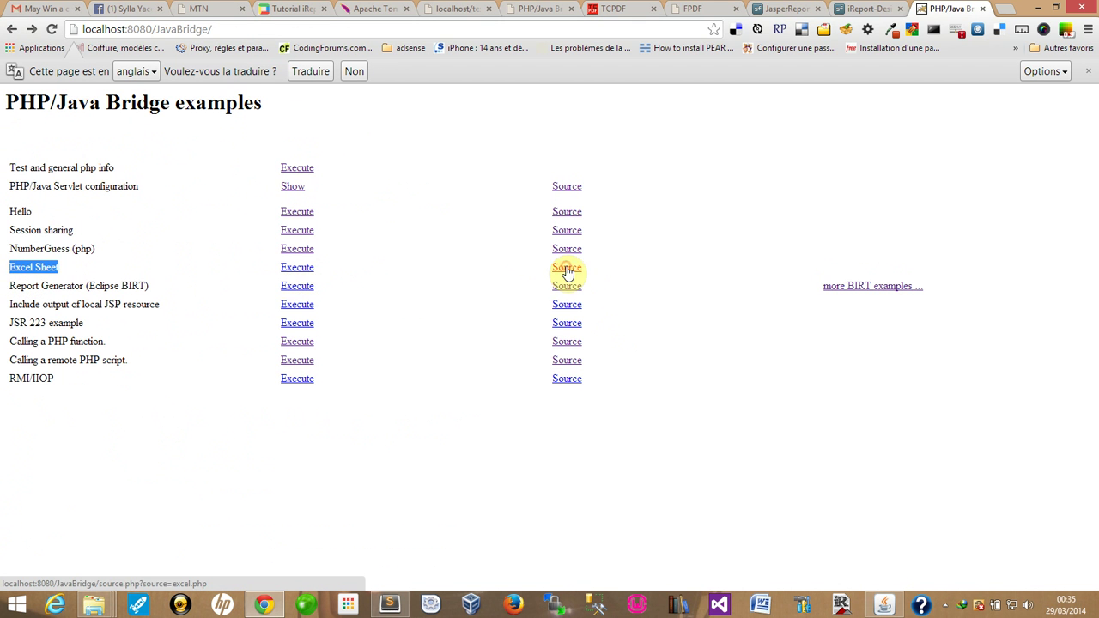
left_click_drag(19, 304, 121, 349)
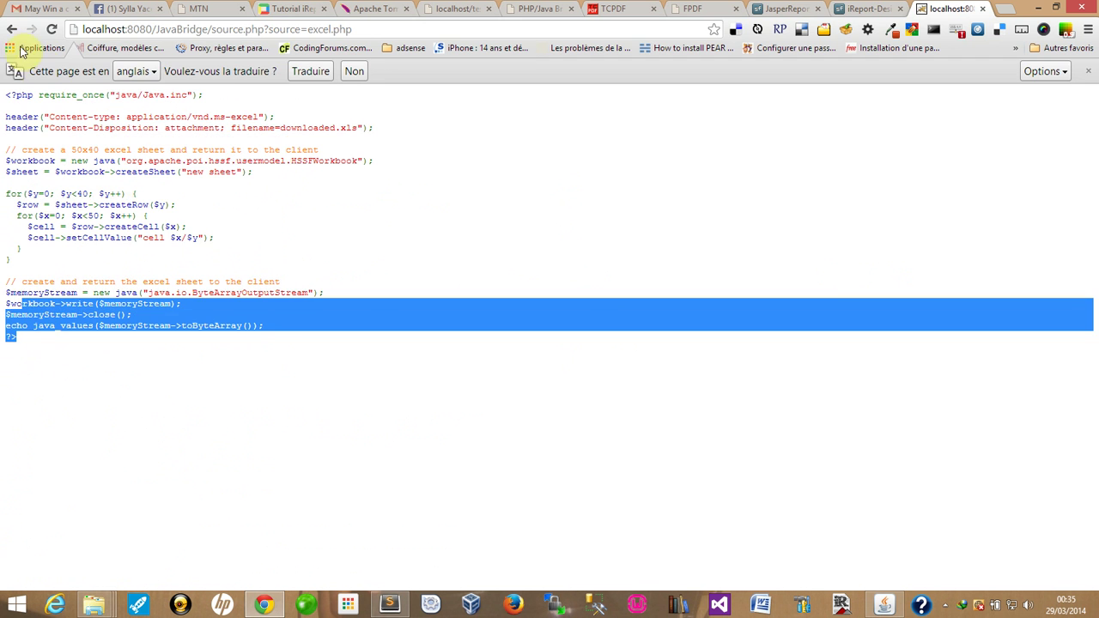
left_click(12, 29)
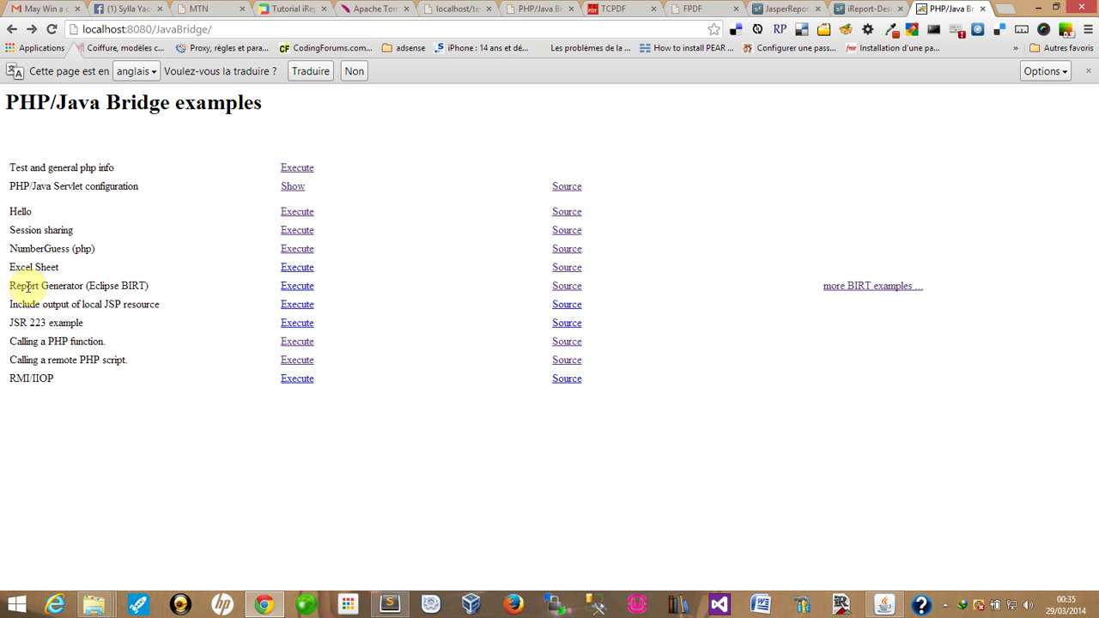
- Open the additional BIRT examples for the Report Generator, review the listed PDF, Word and XLS tasks, and return to the main examples list
left_click_drag(10, 287, 151, 286)
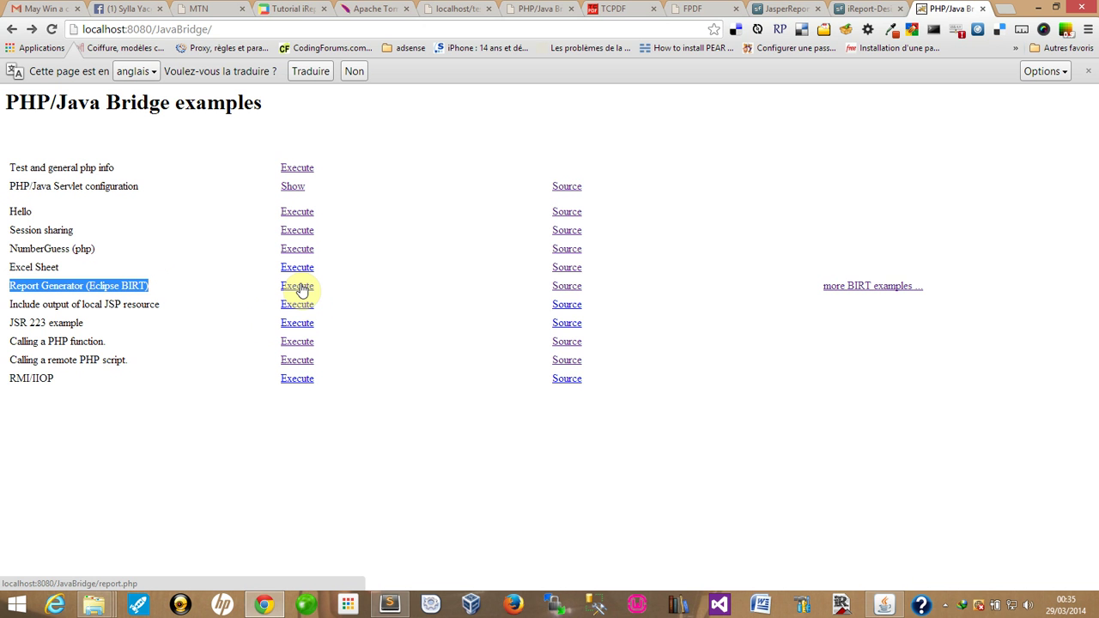
left_click(879, 291)
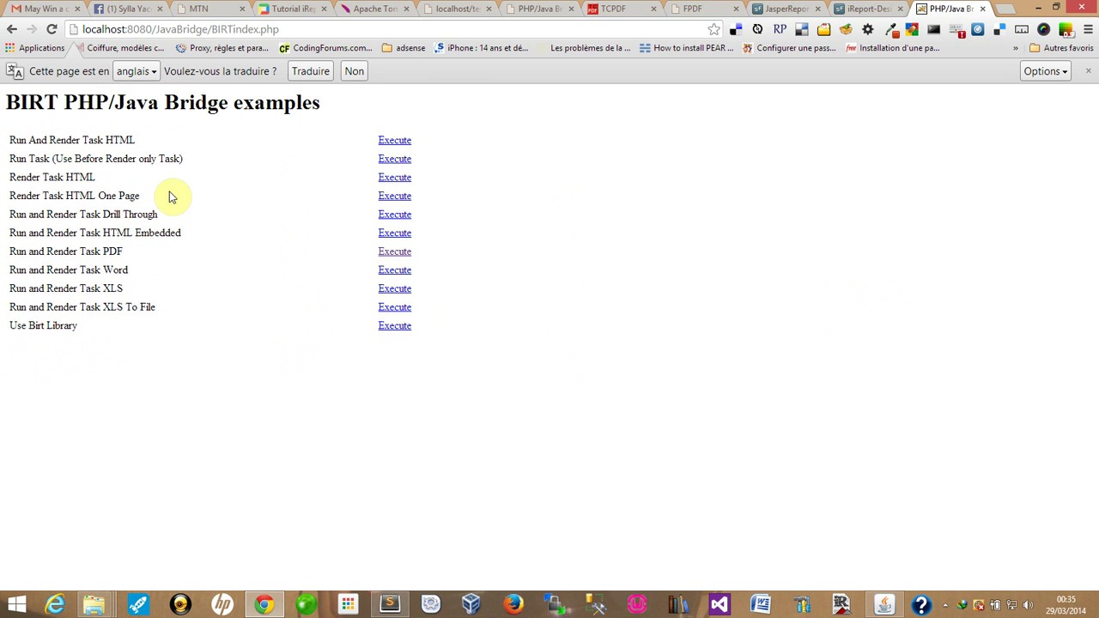
left_click_drag(53, 165, 73, 331)
left_click(129, 270)
left_click_drag(110, 289, 117, 288)
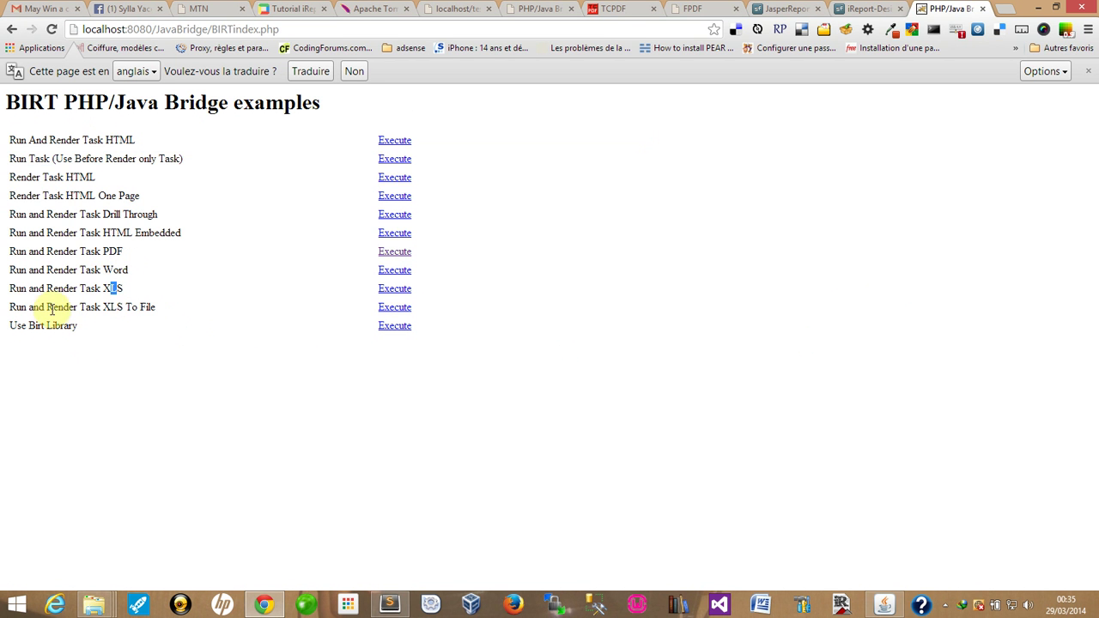
left_click(148, 309)
double_click(148, 308)
left_click(49, 179)
left_click(49, 285)
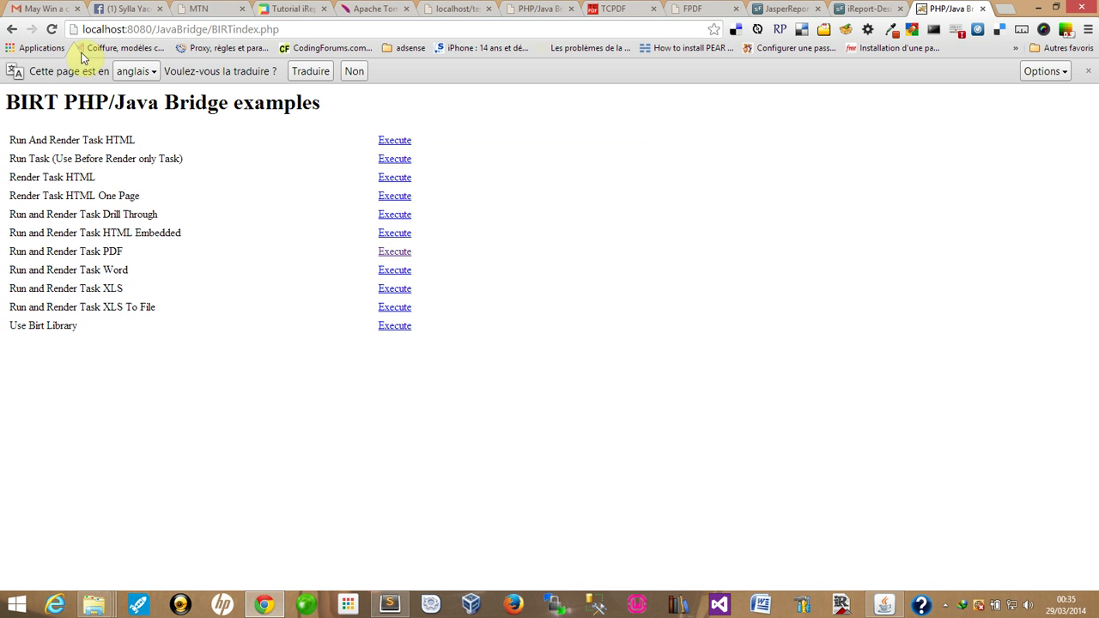
left_click(13, 29)
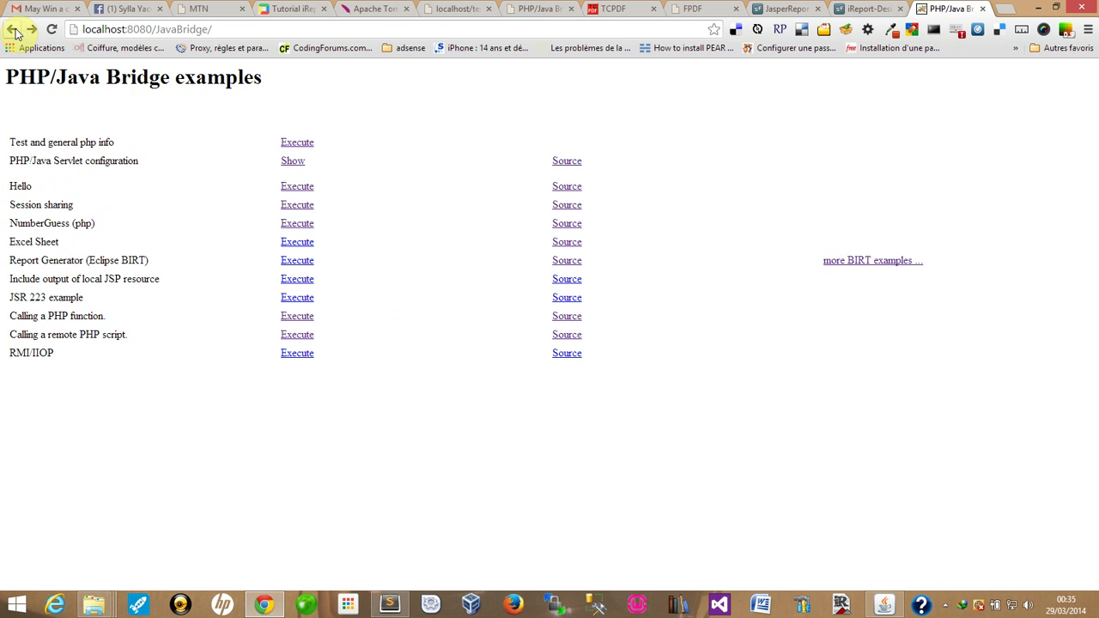